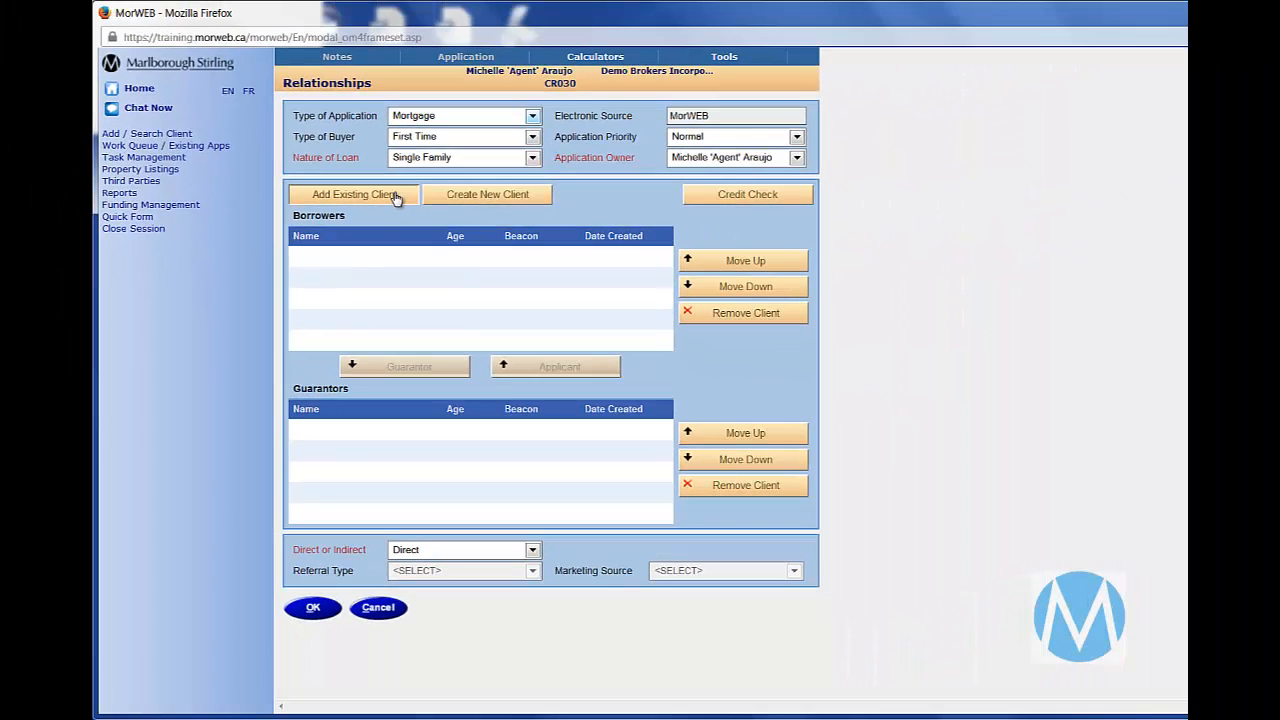
- Search the existing clients by the start of the borrower's last name and dismiss the resulting message
click(396, 196)
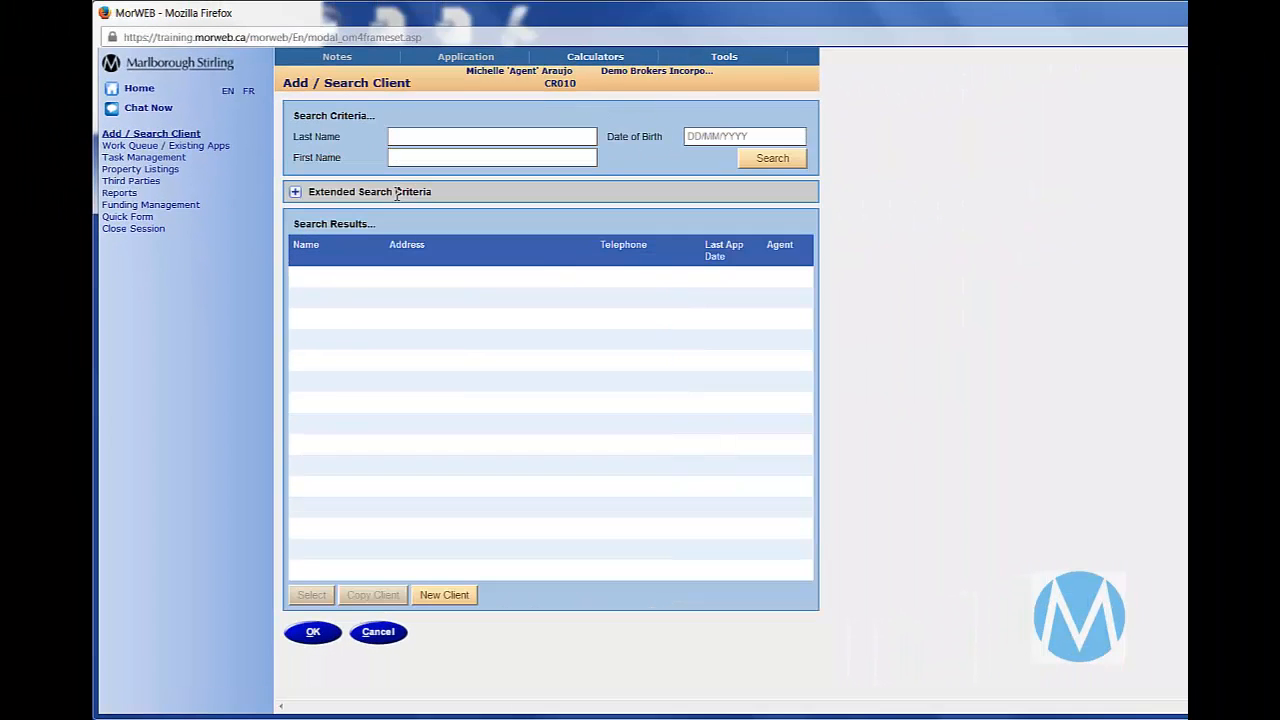
text(danei*)
click(766, 158)
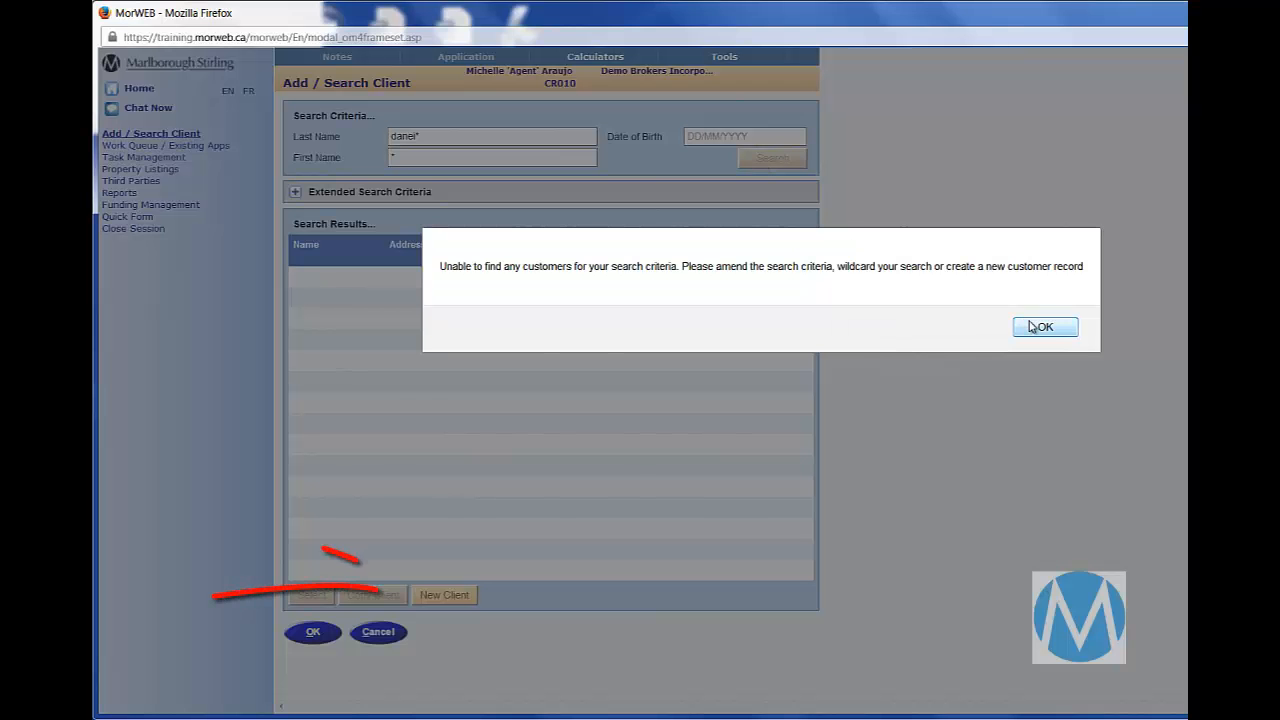
click(1040, 327)
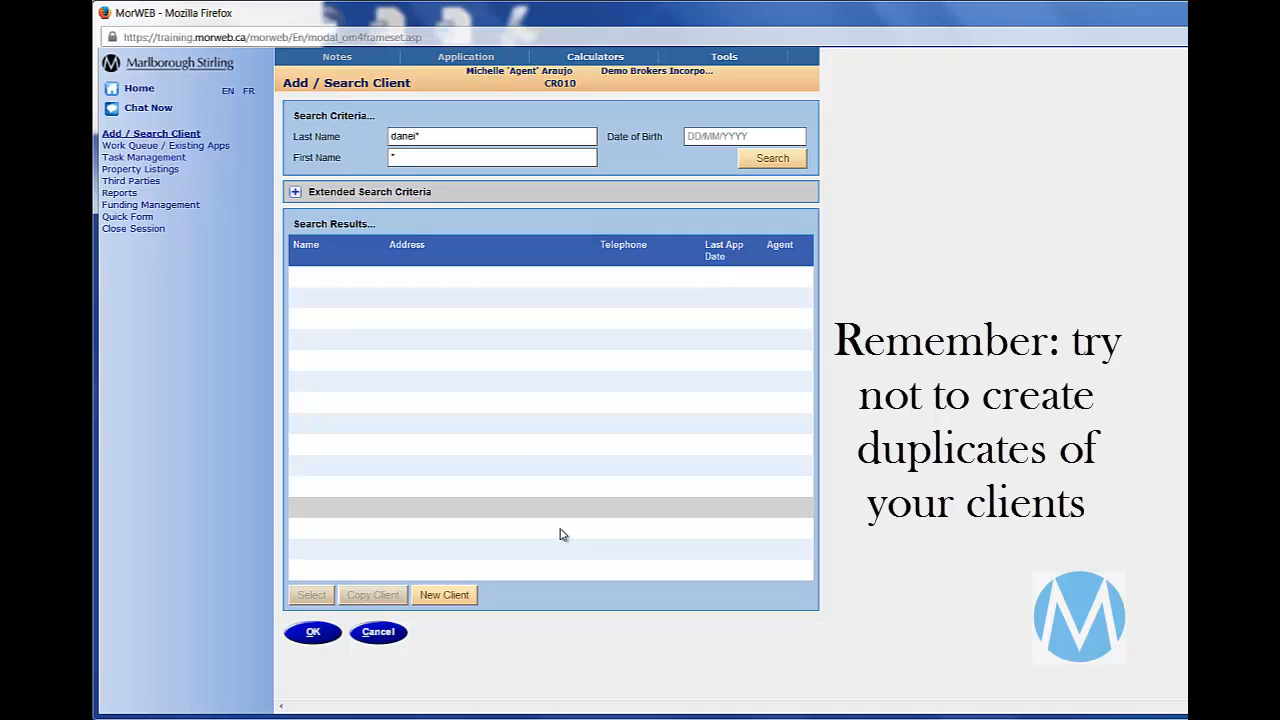
- Create a new client with title Mr, the client's first and last name, and marital status Married
click(464, 593)
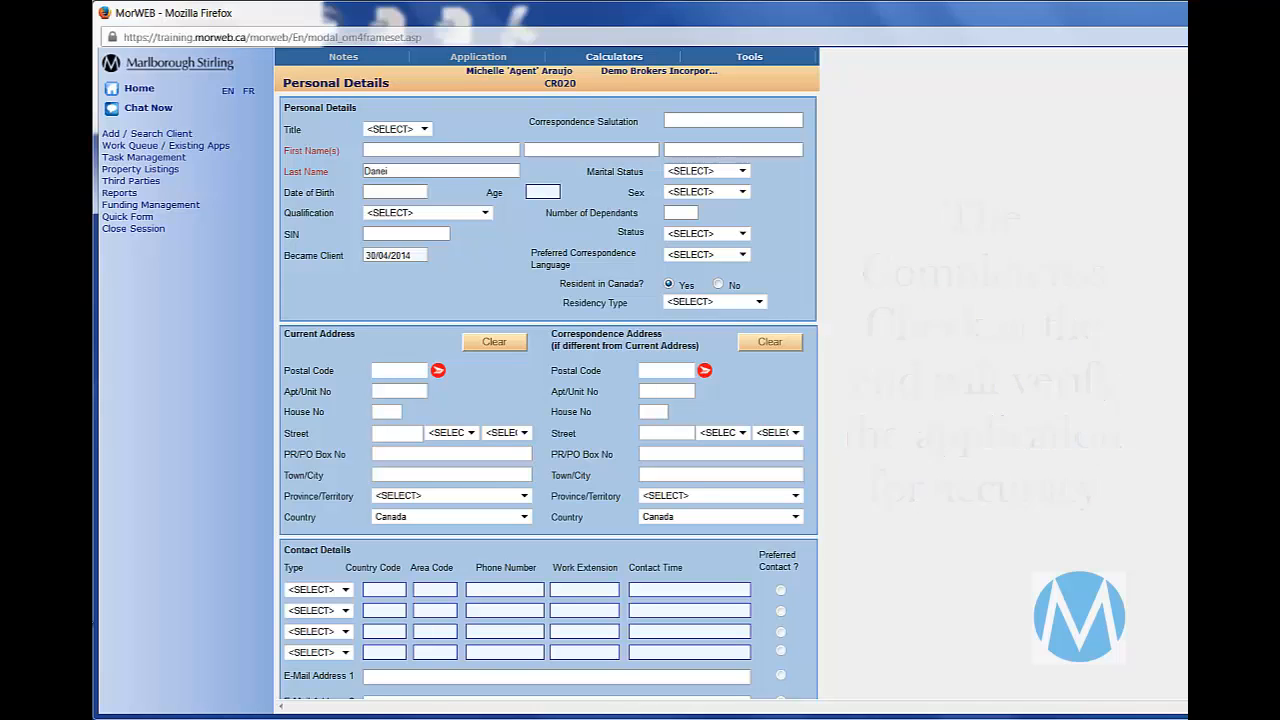
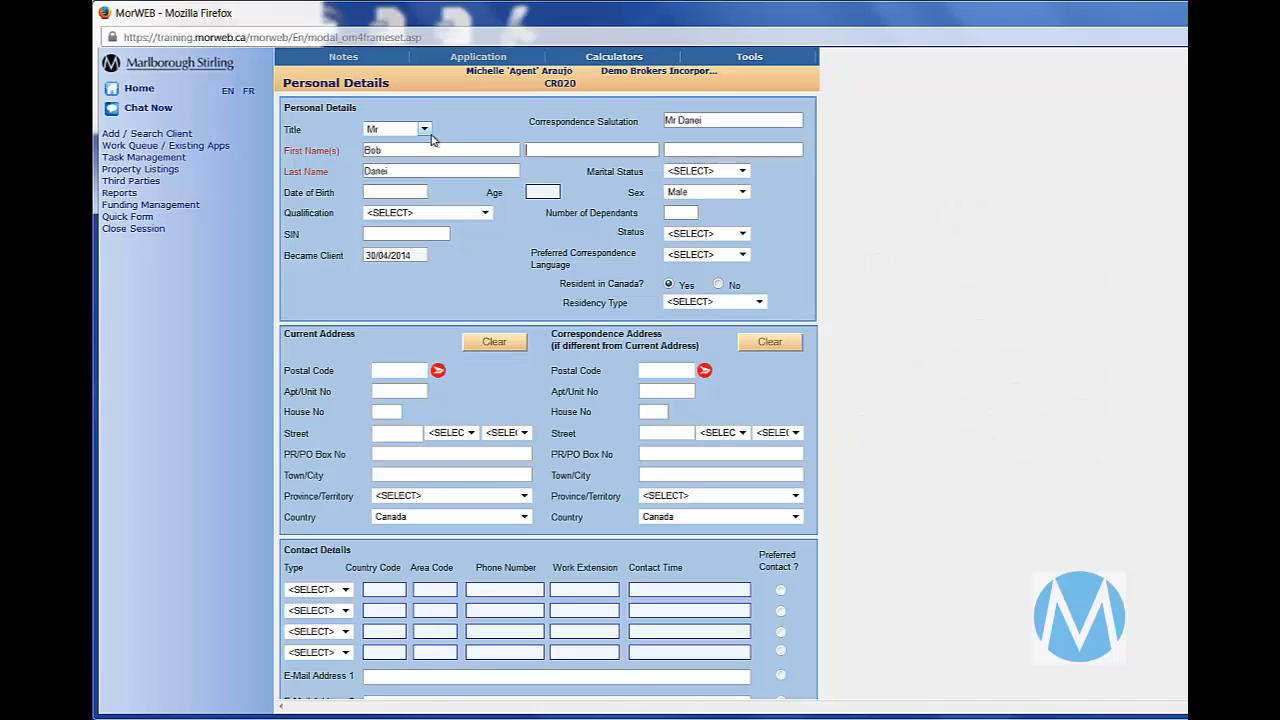
key(Tab)
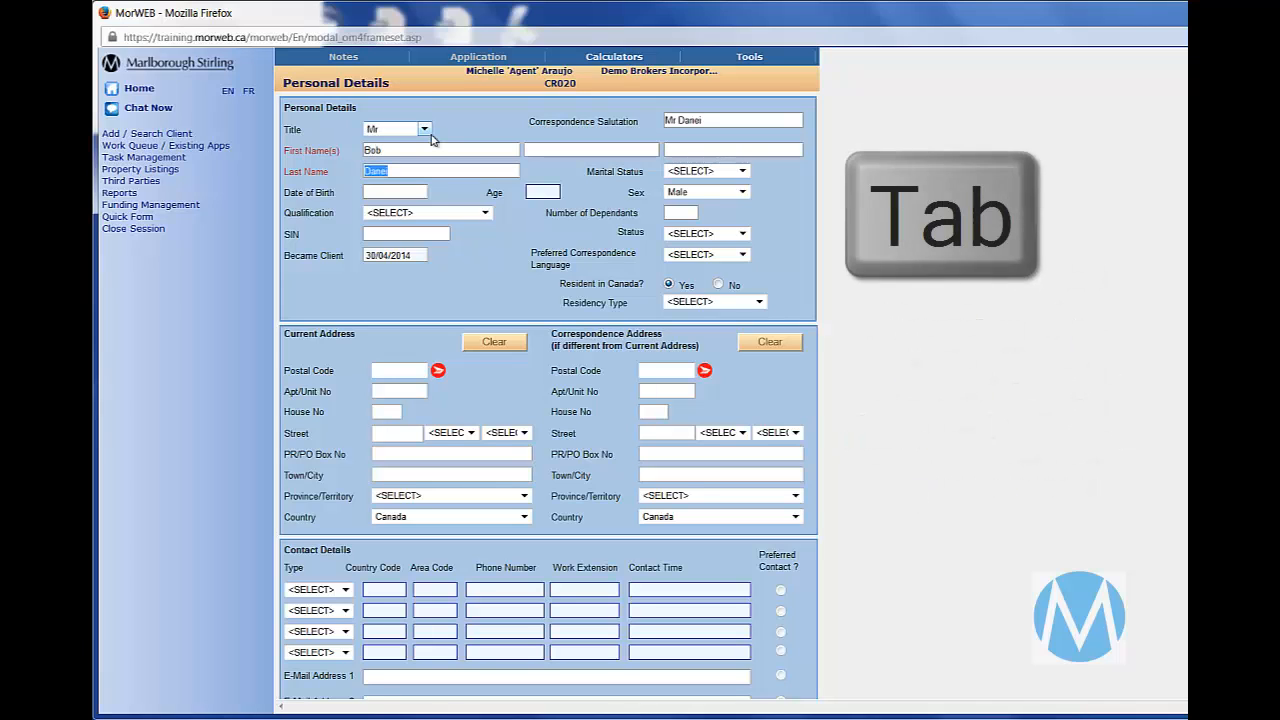
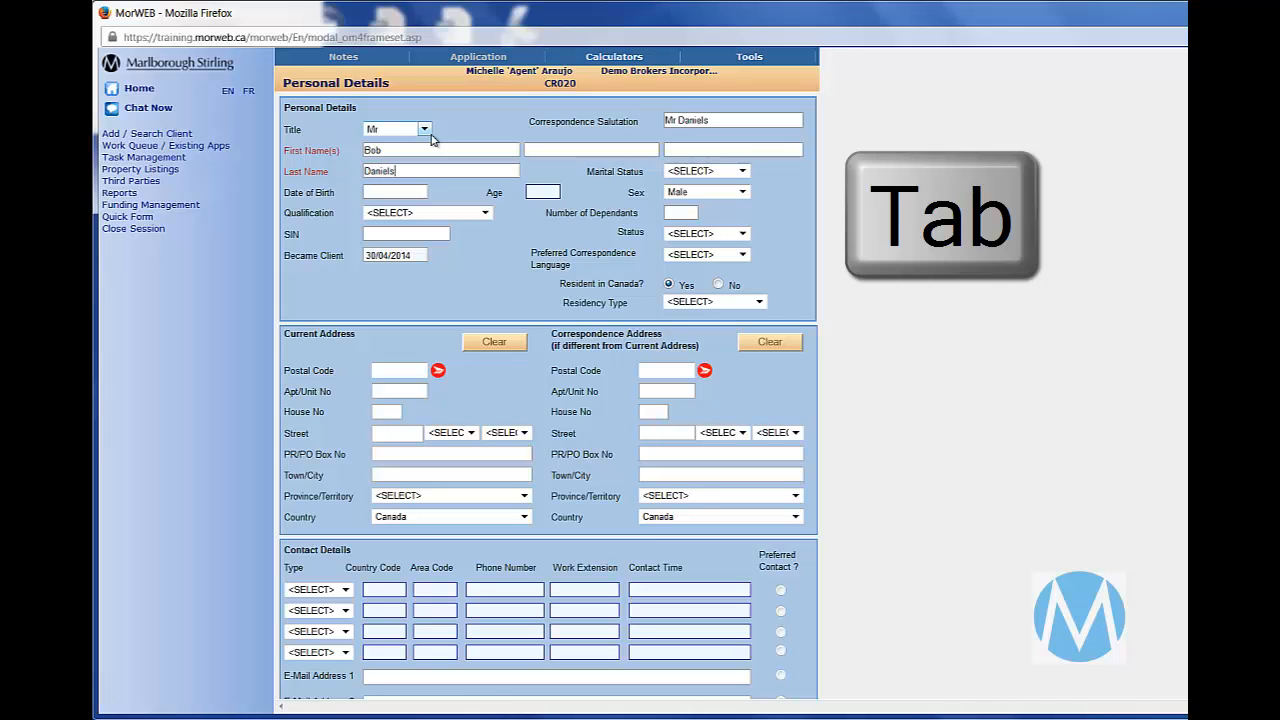
key(Tab)
key(m)
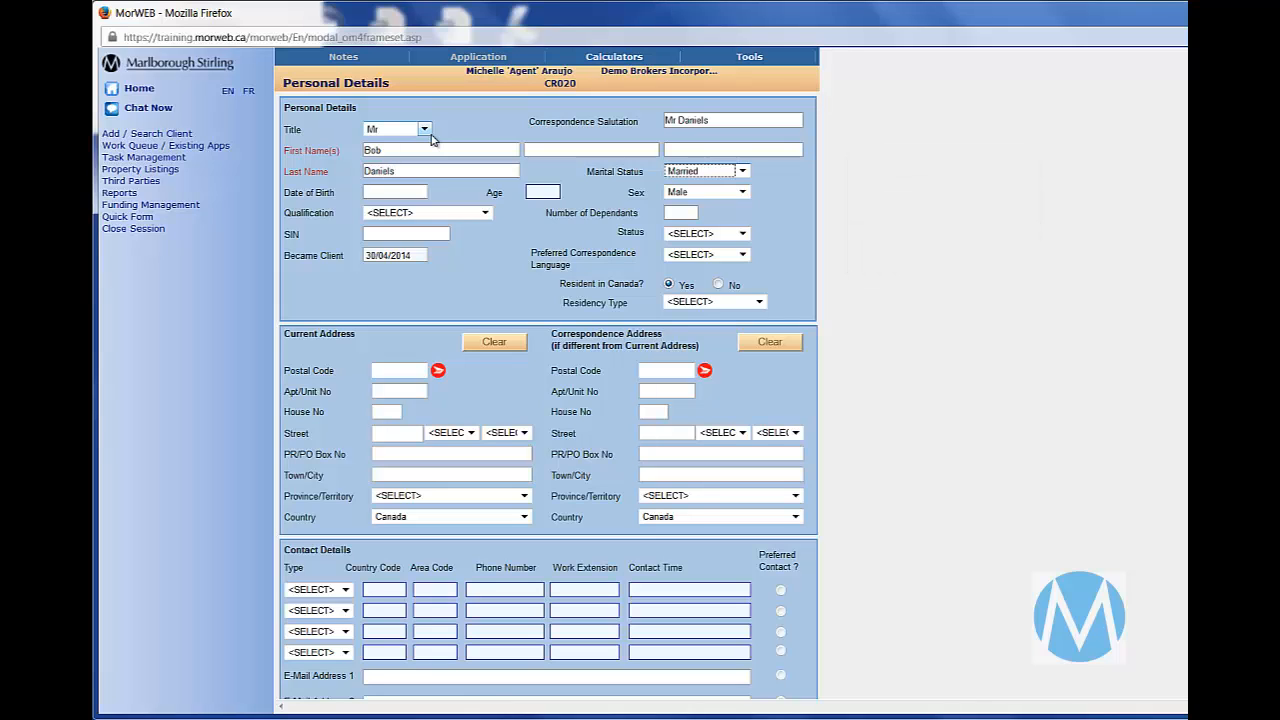
- Enter the client's date of birth and set the number of dependants to 0
key(BackSpace)
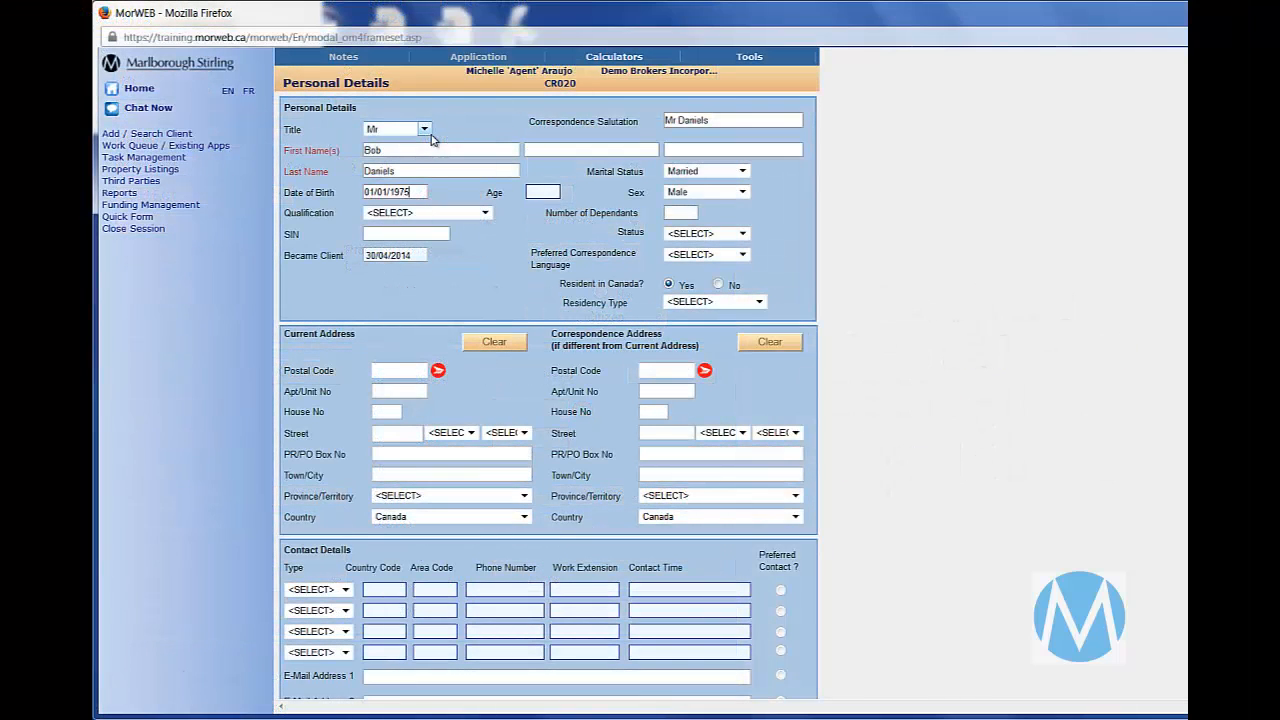
key(Tab)
key(Tab)
key(Tab)
text(0)
- Set the client's preferred correspondence language to English and the residency type to Canadian Citizen
key(Tab)
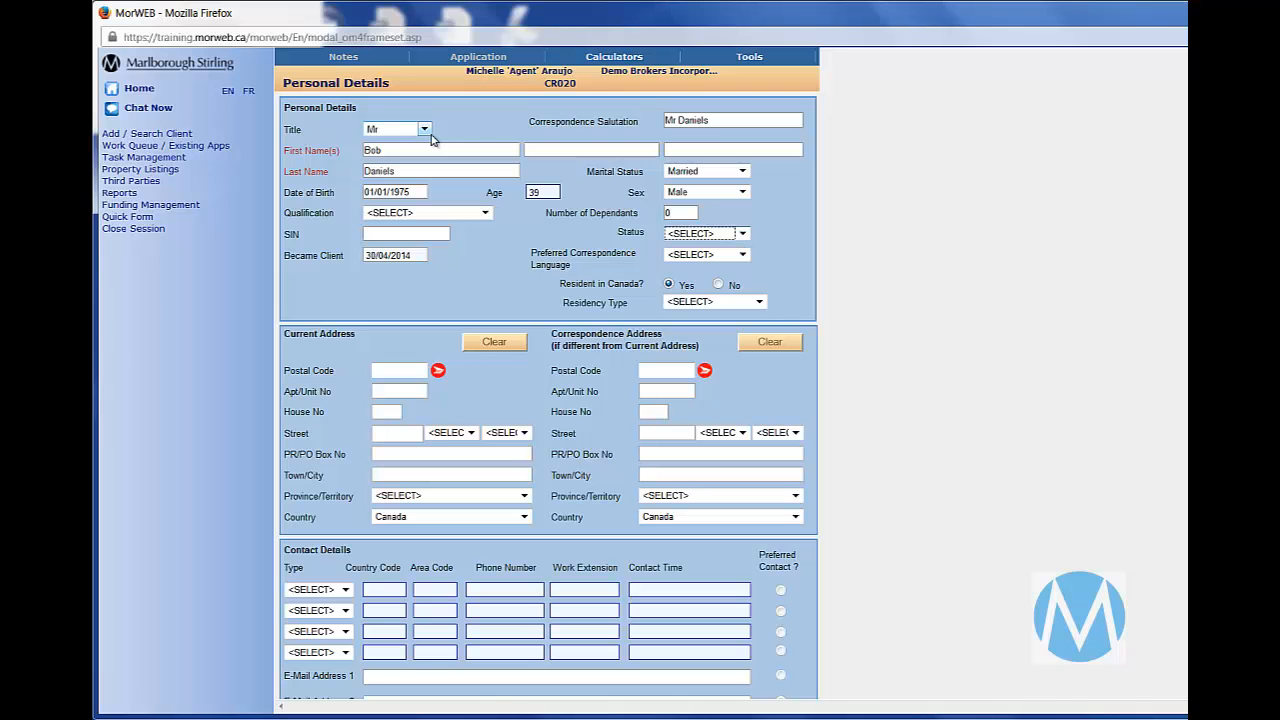
key(Tab)
key(e)
key(Tab)
key(Tab)
key(c)
key(Tab)
key(Tab)
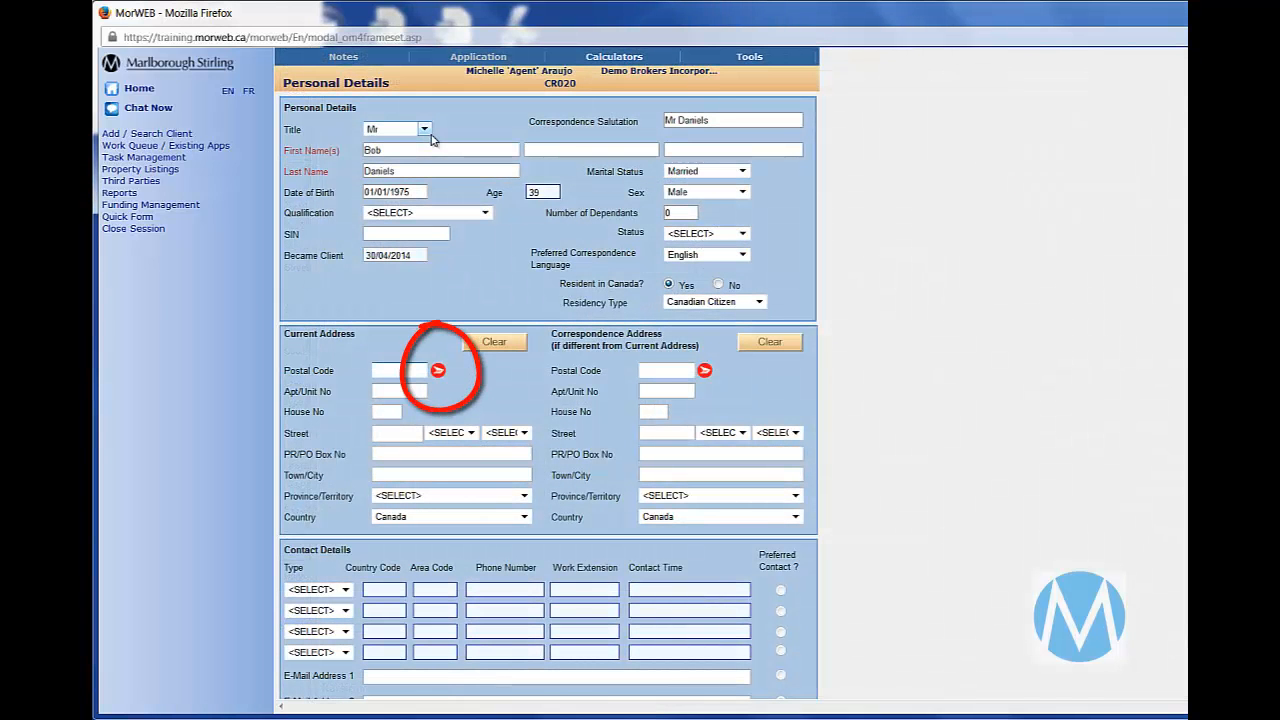
- Open and close the postal code lookup, and enter the current address's postal code, house number and street name with street type Drive
click(438, 370)
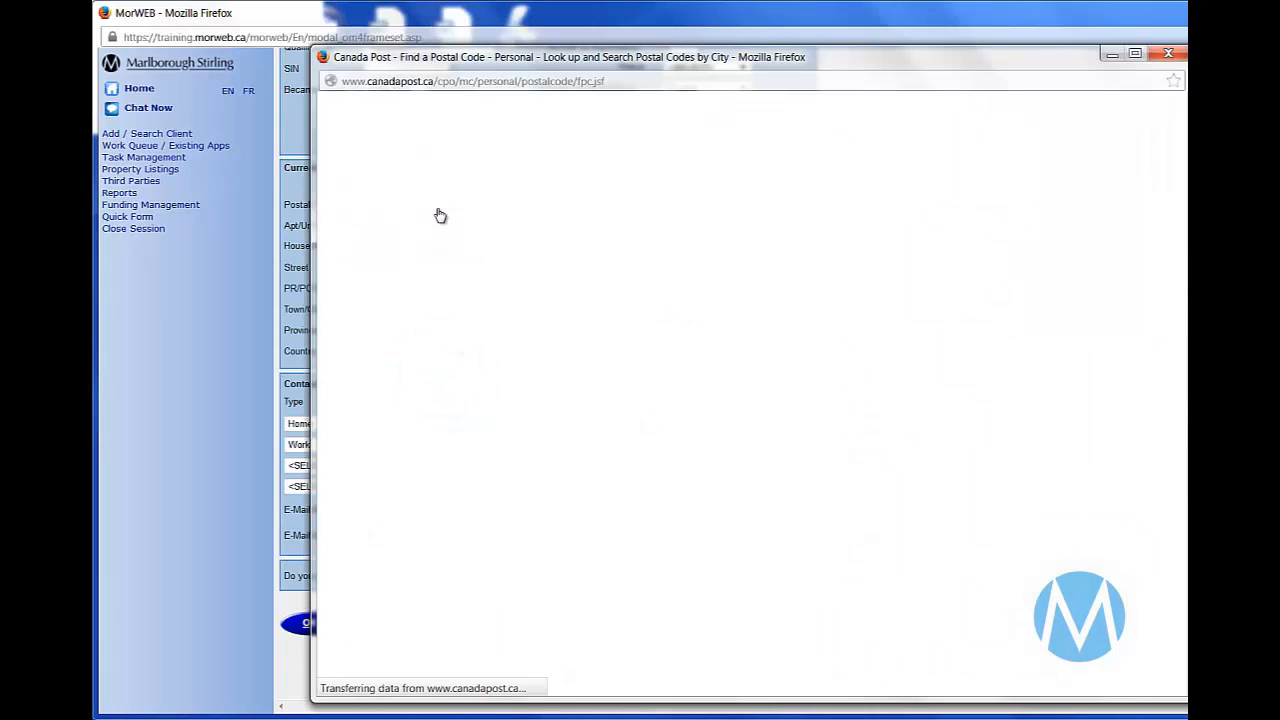
click(1167, 53)
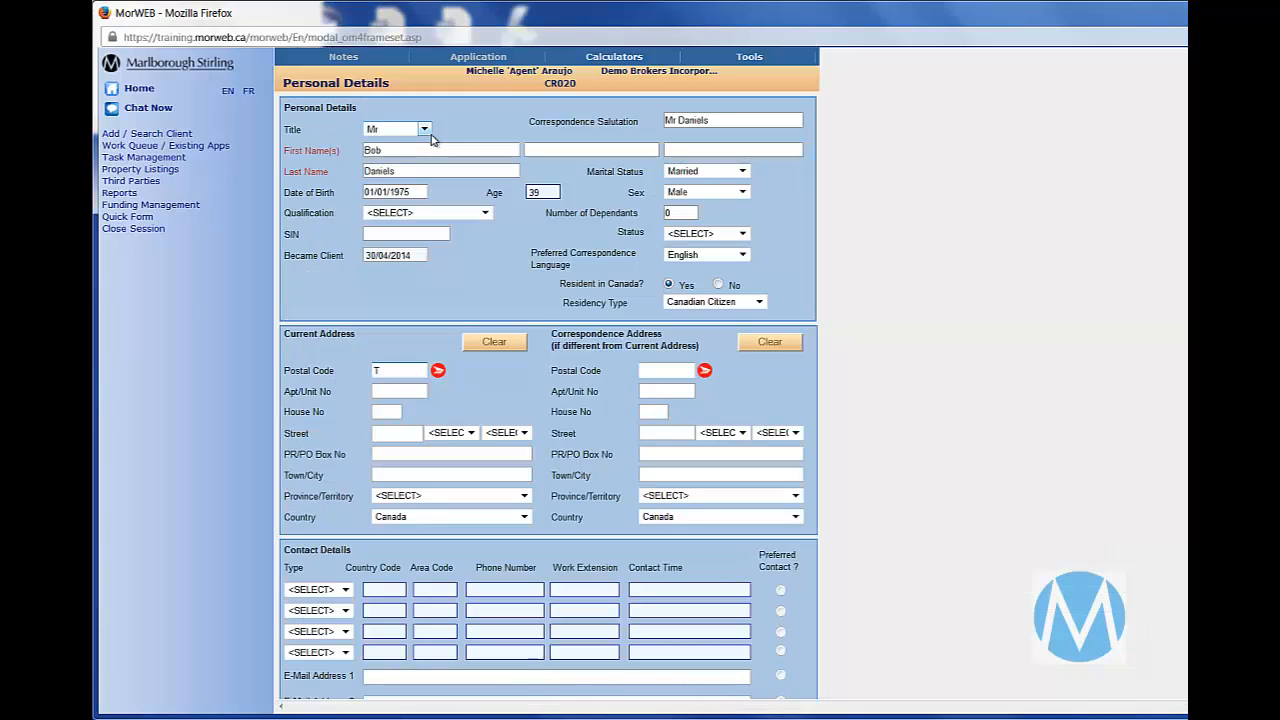
text(1J5)
key(Tab)
key(Tab)
key(Tab)
key(d)
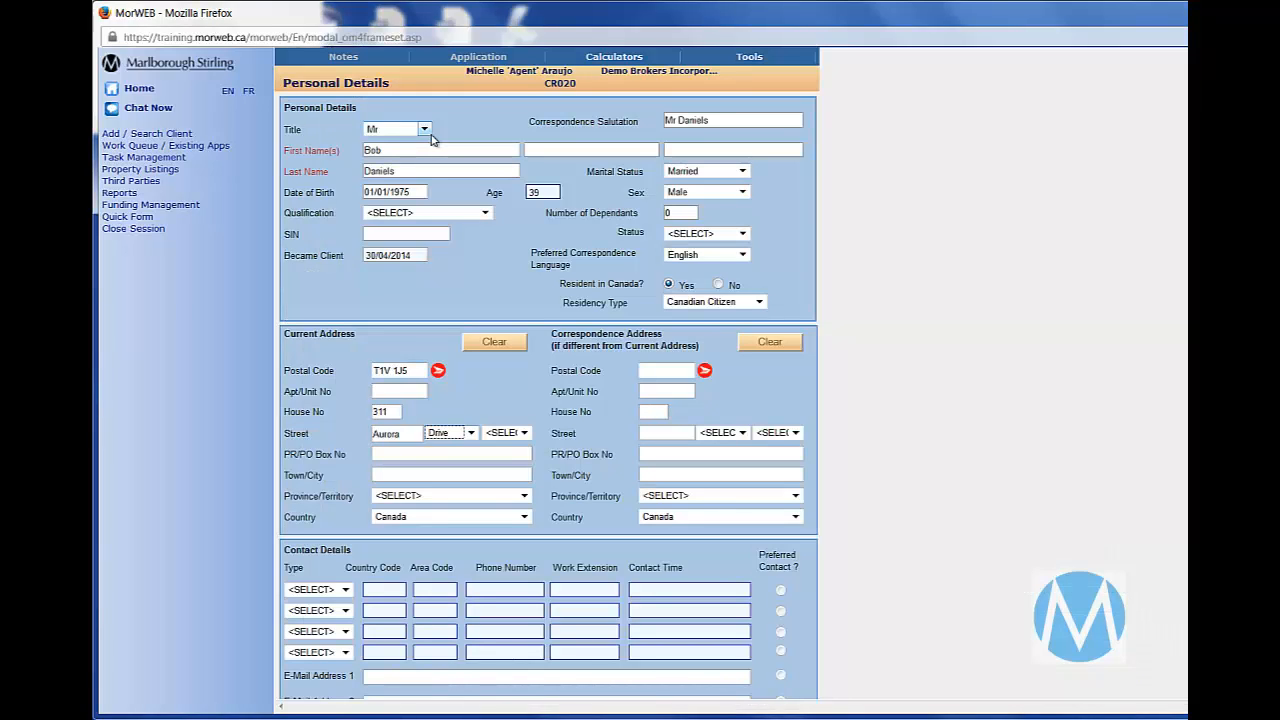
- Complete the current address with the client's town and the province Alberta
key(Tab)
key(Tab)
key(Tab)
text(High River)
key(Tab)
key(a)
key(Tab)
key(Tab)
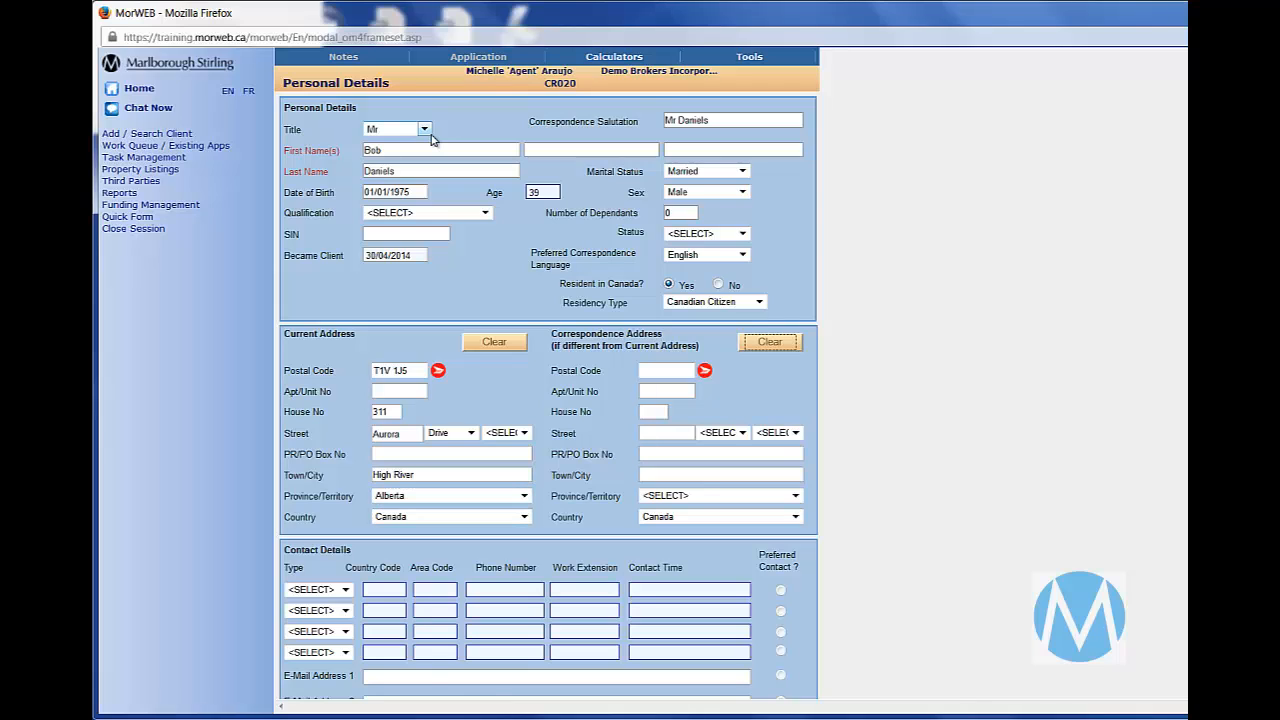
- Add a Home contact entry with the client's area code and phone number
click(339, 589)
click(345, 622)
click(446, 589)
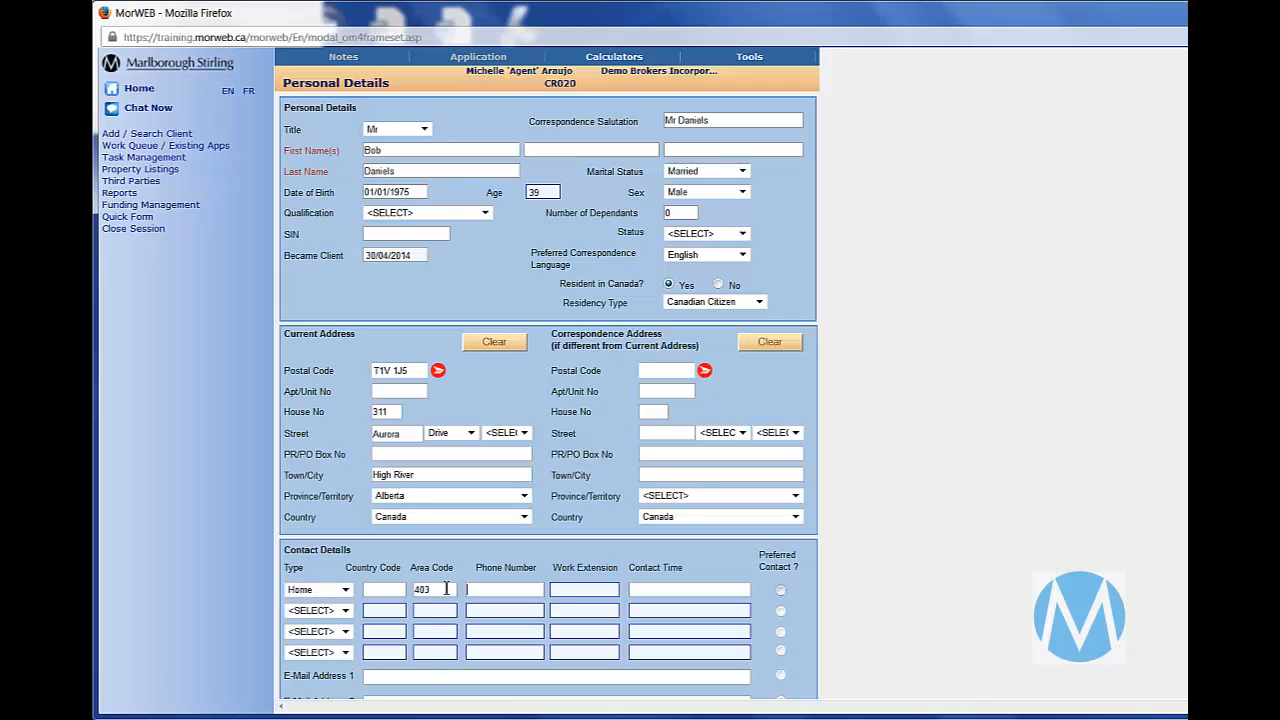
key(Tab)
- Add a Work contact entry with the client's work area code and phone number
click(345, 610)
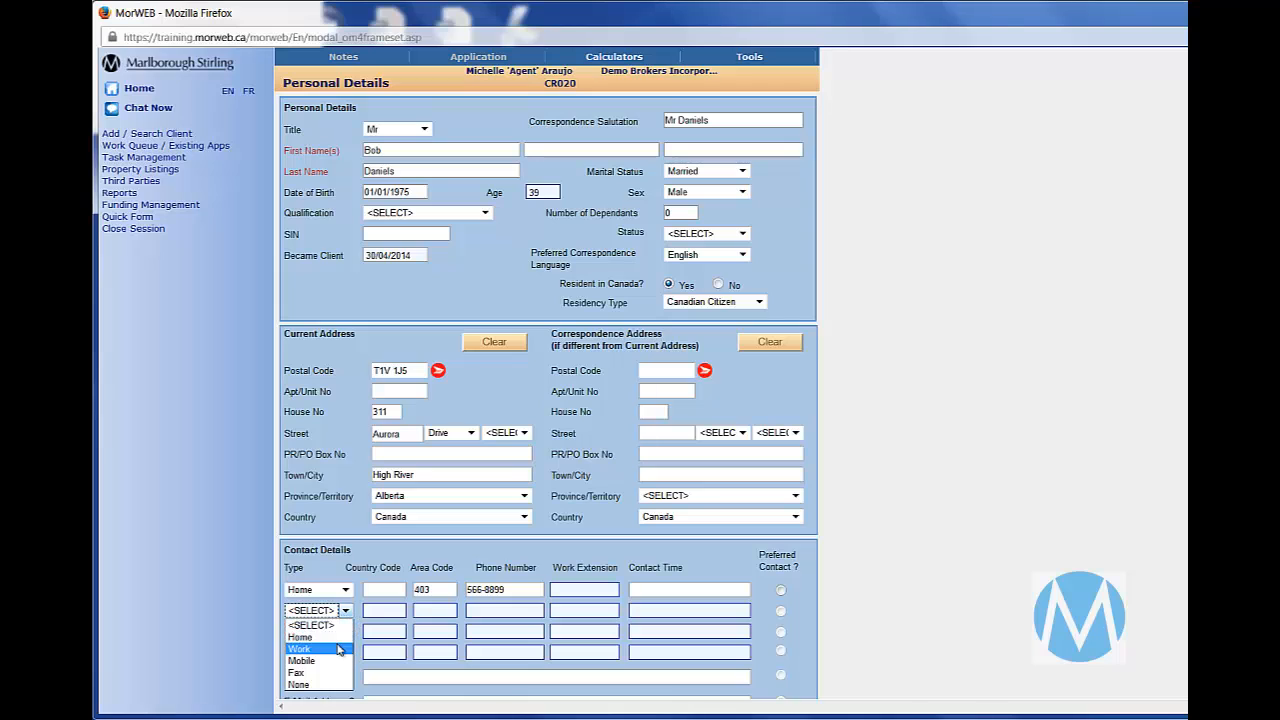
click(320, 645)
click(435, 610)
text(413)
key(Tab)
text(555-1234)
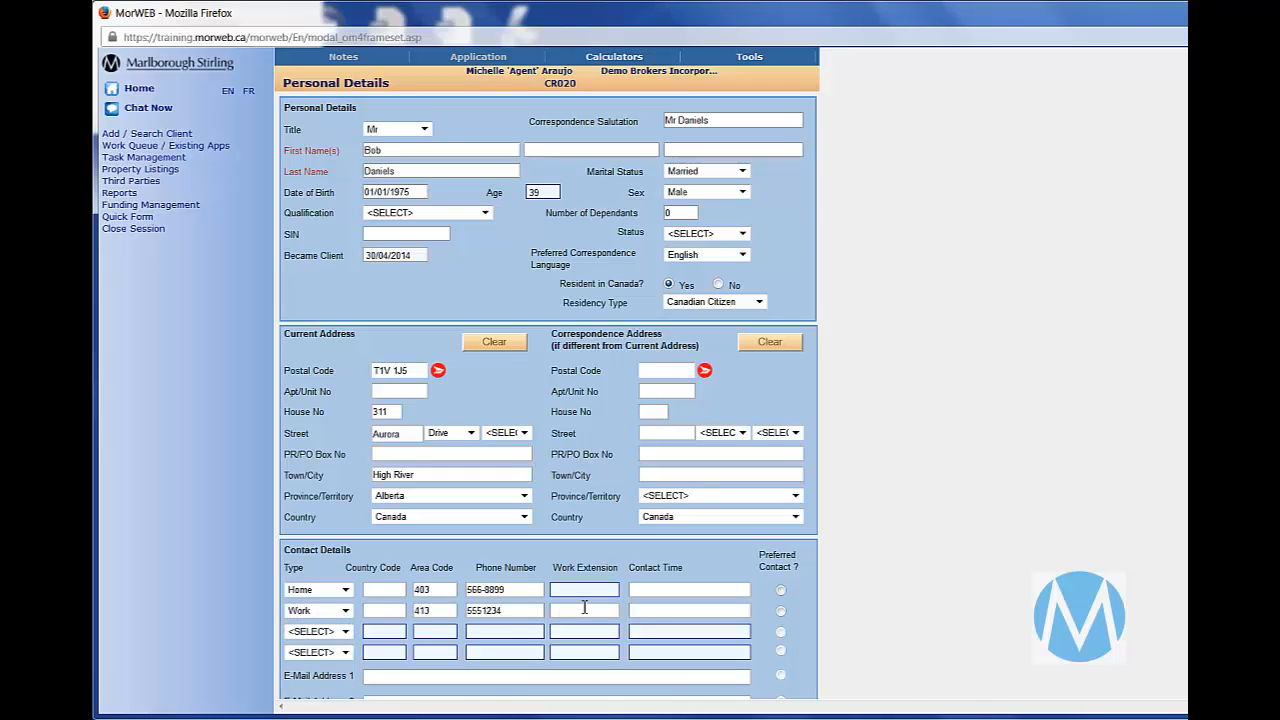
- Set the work number's contact time to "Between 12-2" and make it the preferred contact
click(645, 611)
text(Betweeen 12-)
click(781, 611)
click(665, 610)
key(BackSpace)
- Start another client record with title Mrs and enter the co-borrower's first and last name
scroll(444, 222, down, 3)
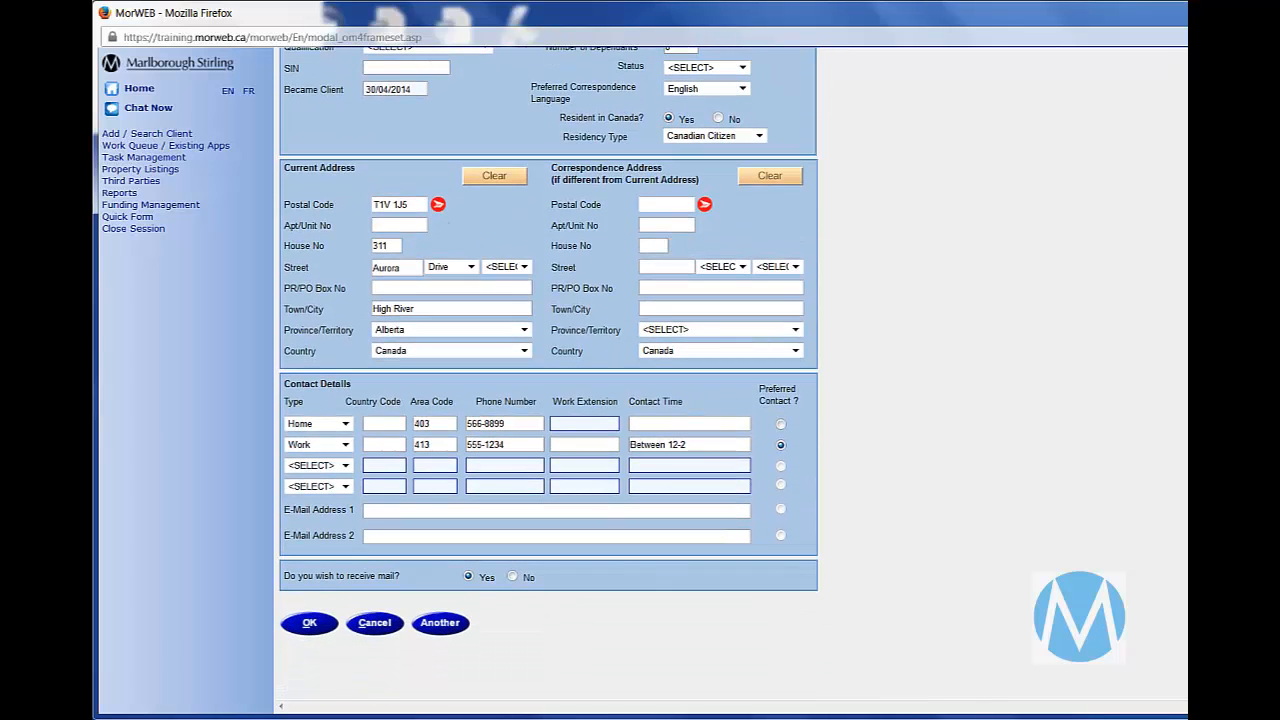
click(446, 624)
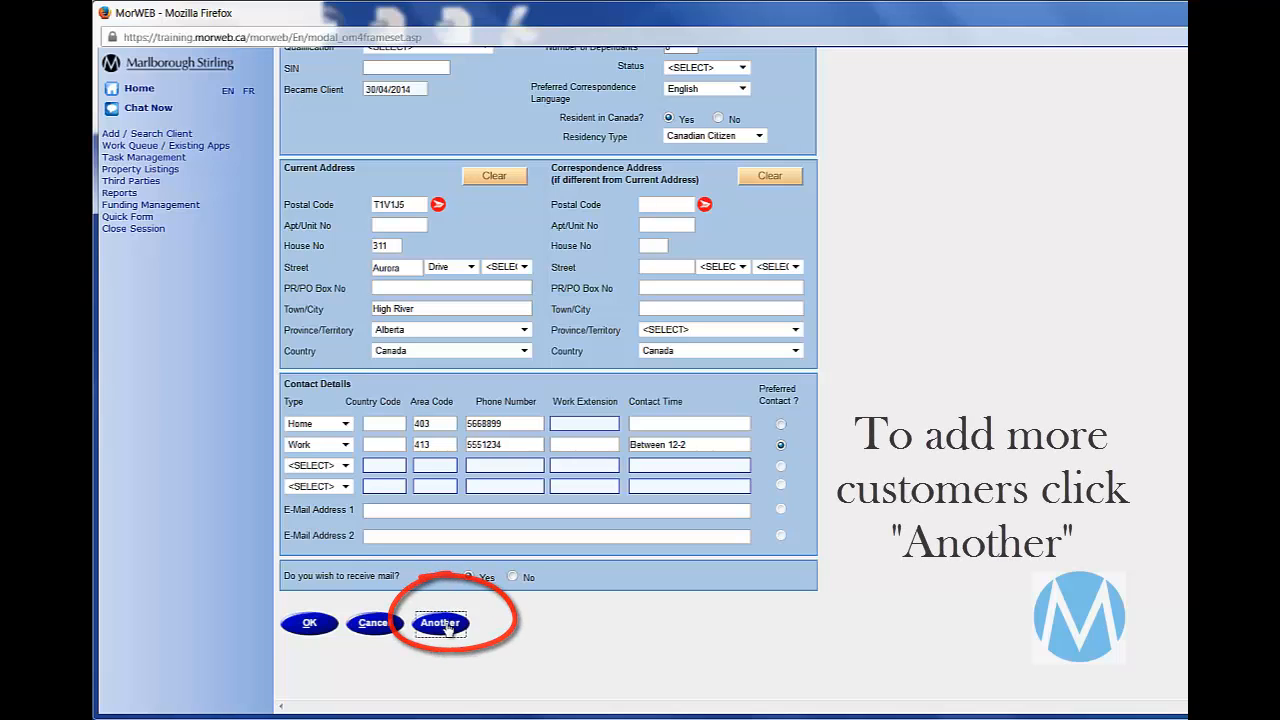
click(420, 129)
click(418, 167)
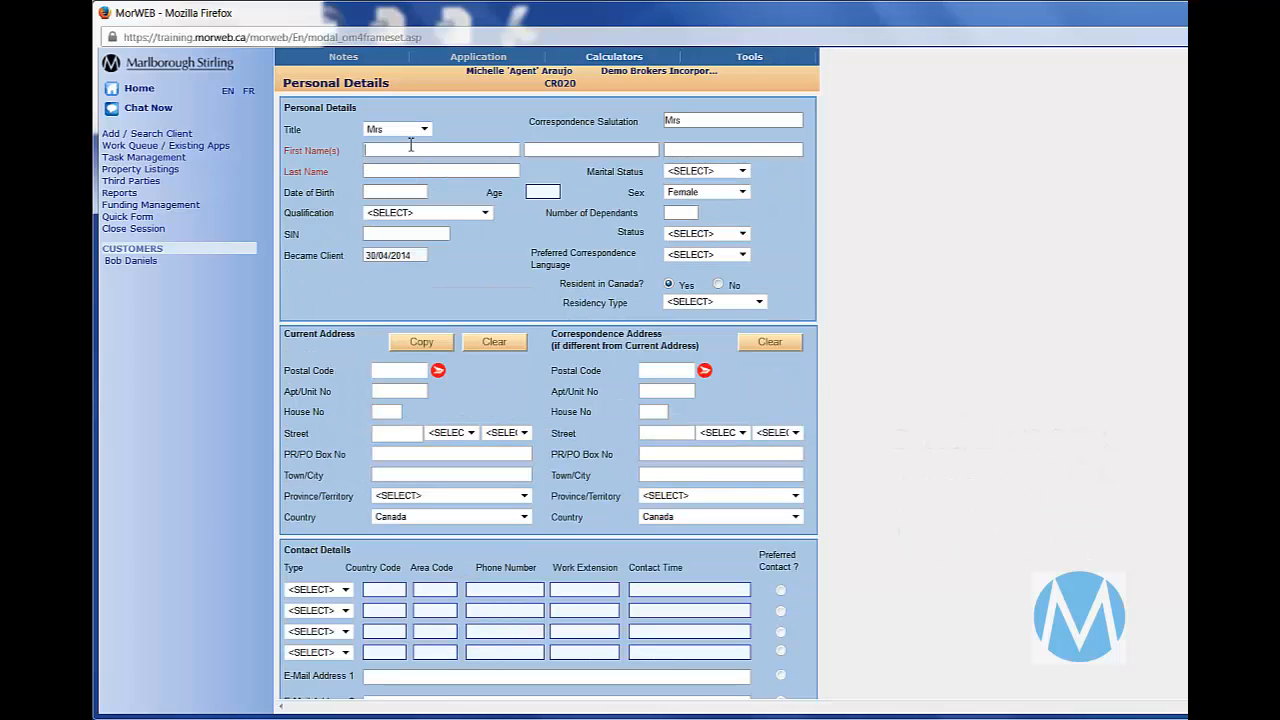
click(410, 148)
key(Tab)
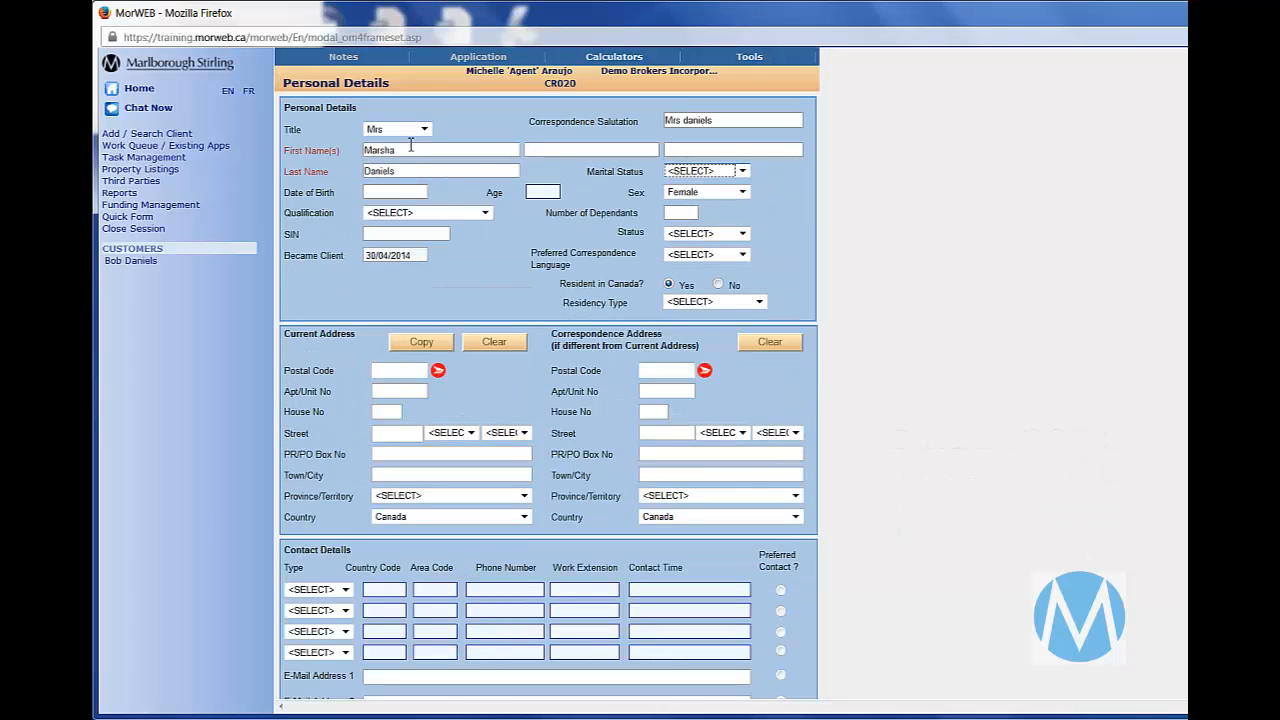
- Set the co-borrower's marital status to Married and enter the date of birth
key(m)
key(Tab)
text(14/04/1975)
key(Tab)
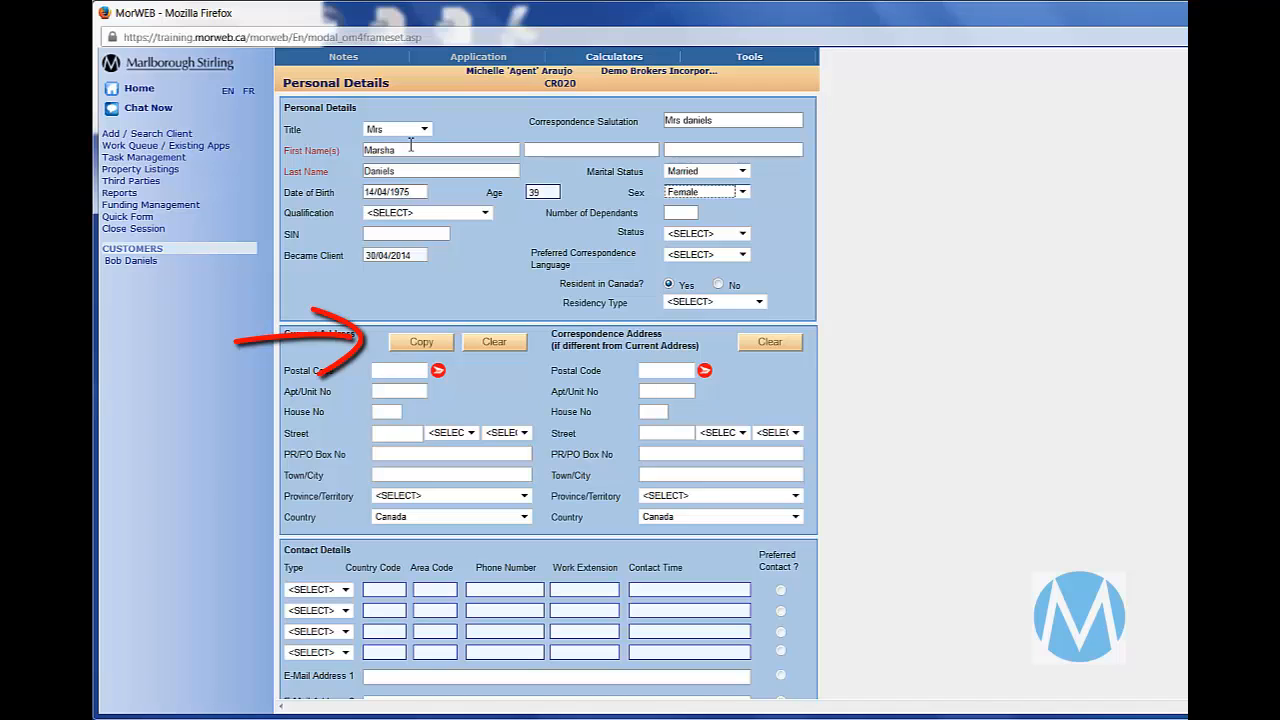
- Set the co-borrower's preferred correspondence language to English and the residency type to Canadian Citizen
key(Tab)
key(Tab)
key(e)
key(Tab)
key(Tab)
key(c)
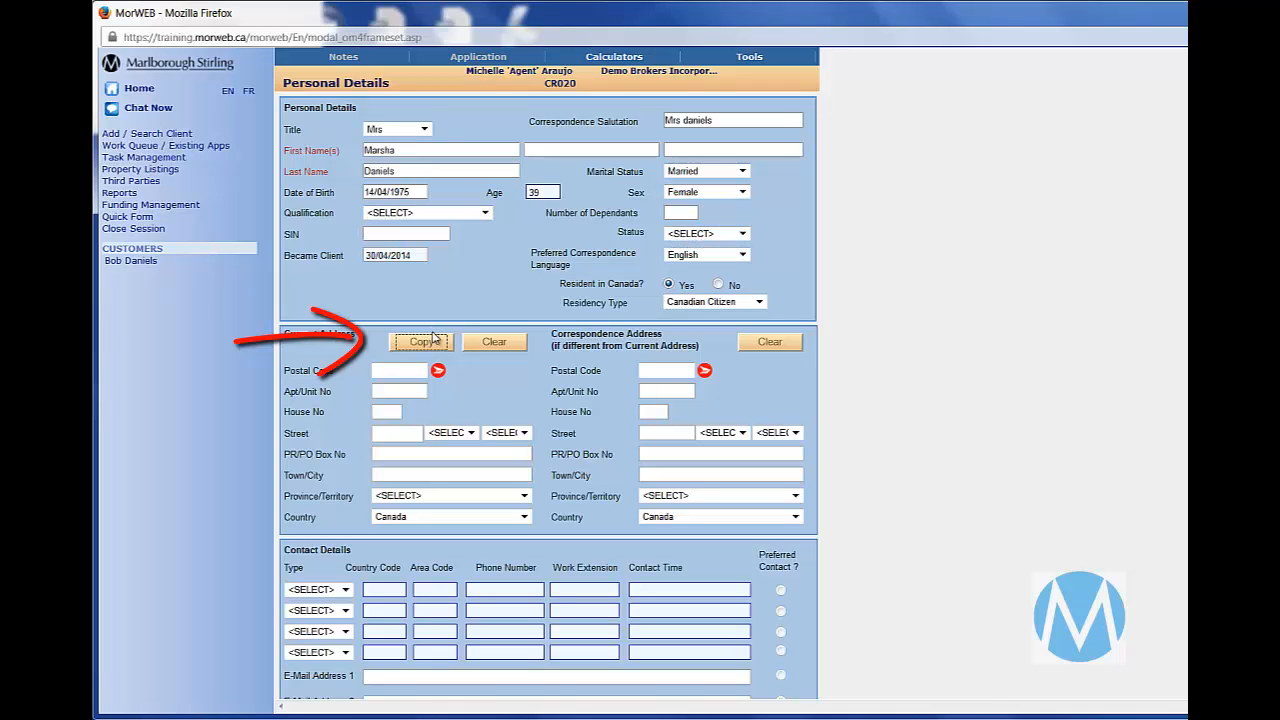
- Copy the first client's address into the co-borrower's current address and save the client details
click(440, 342)
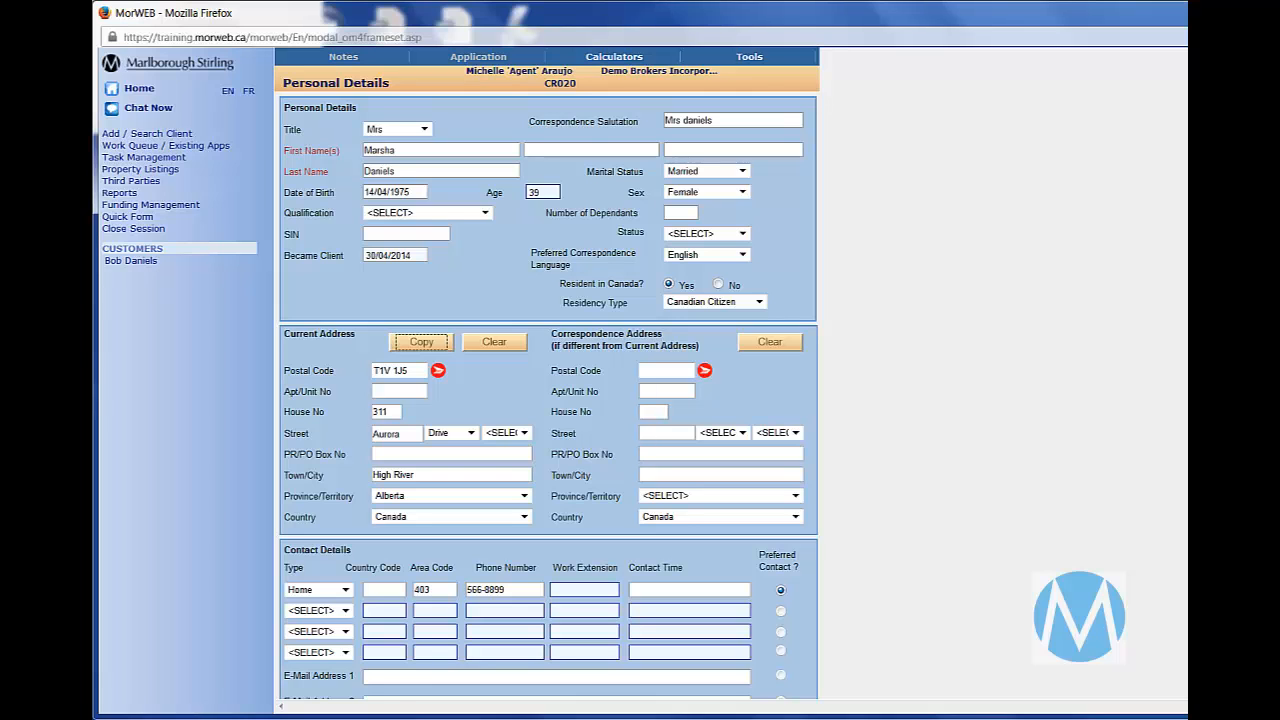
scroll(606, 650, down, 4)
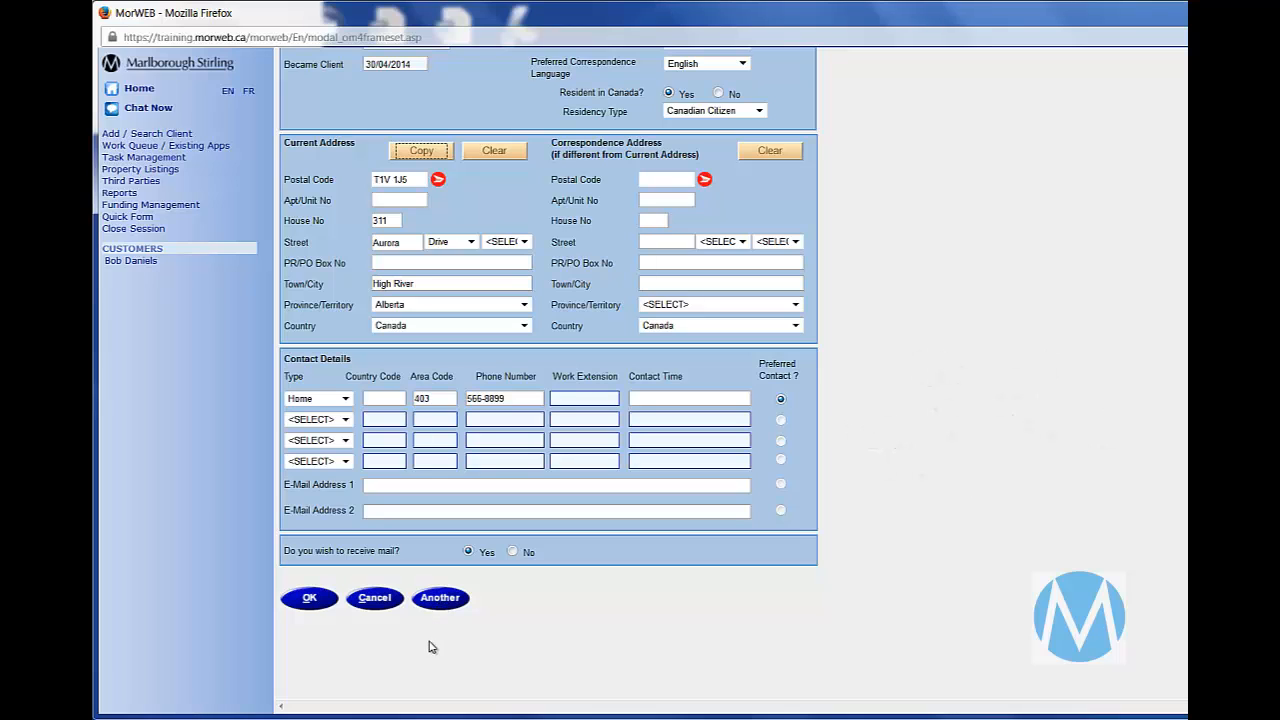
click(302, 605)
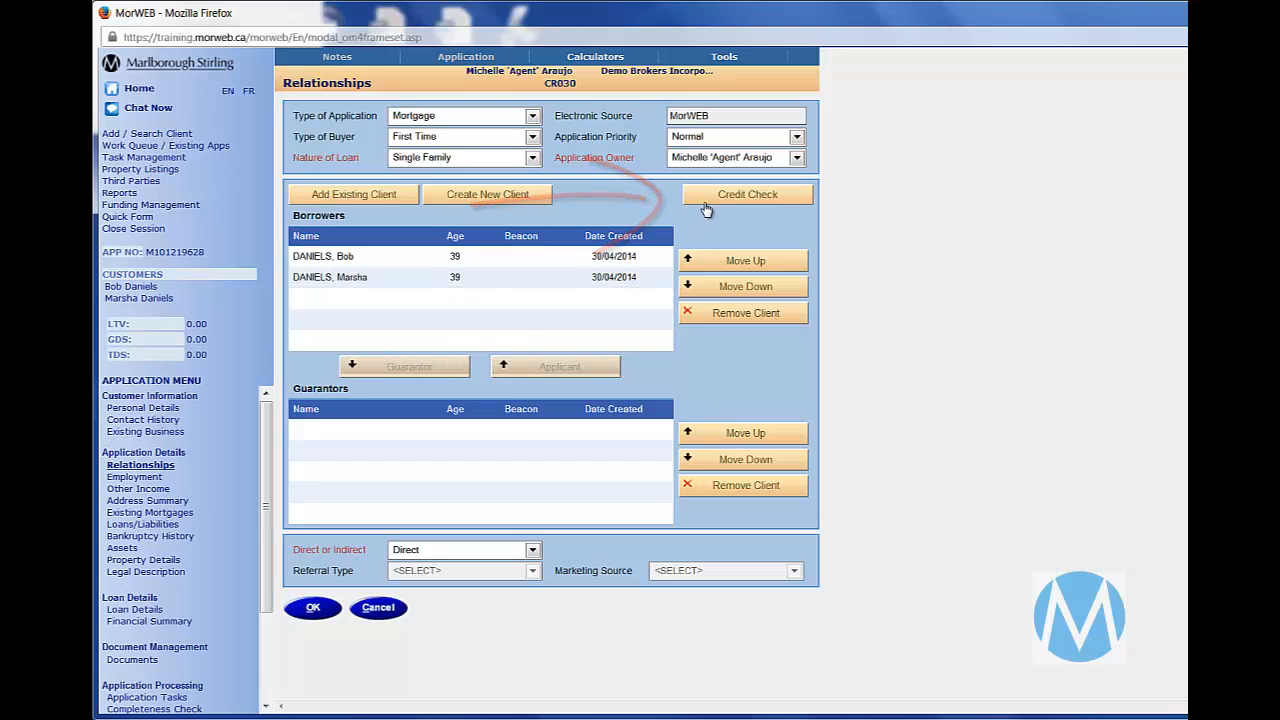
- Run a credit check requesting a joint report for the borrower with the co-borrower, in English
click(704, 203)
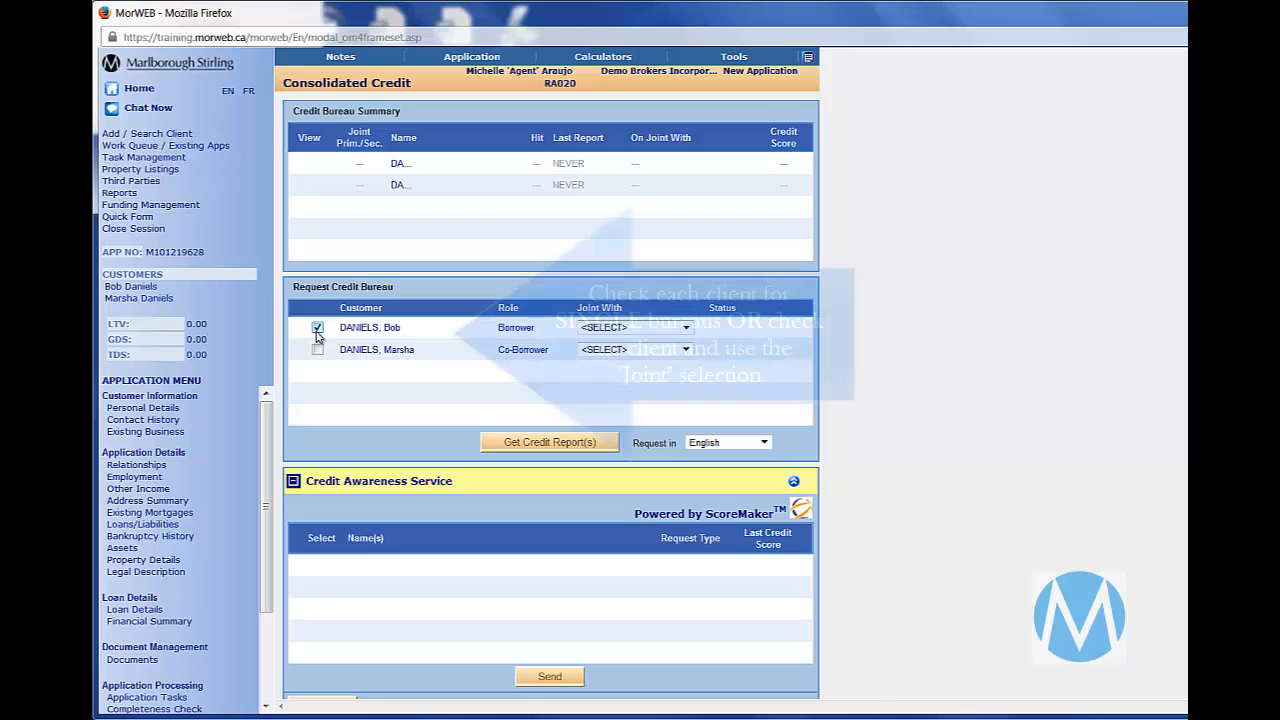
click(317, 328)
click(317, 349)
click(318, 350)
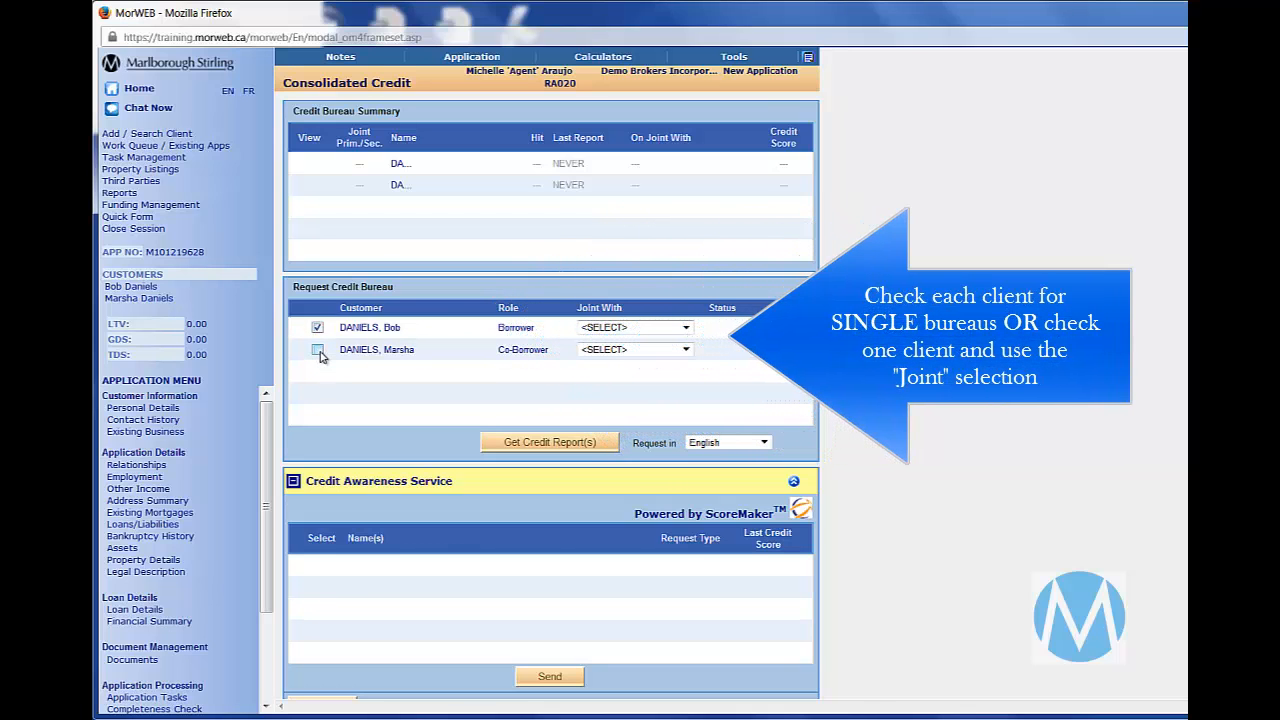
click(614, 329)
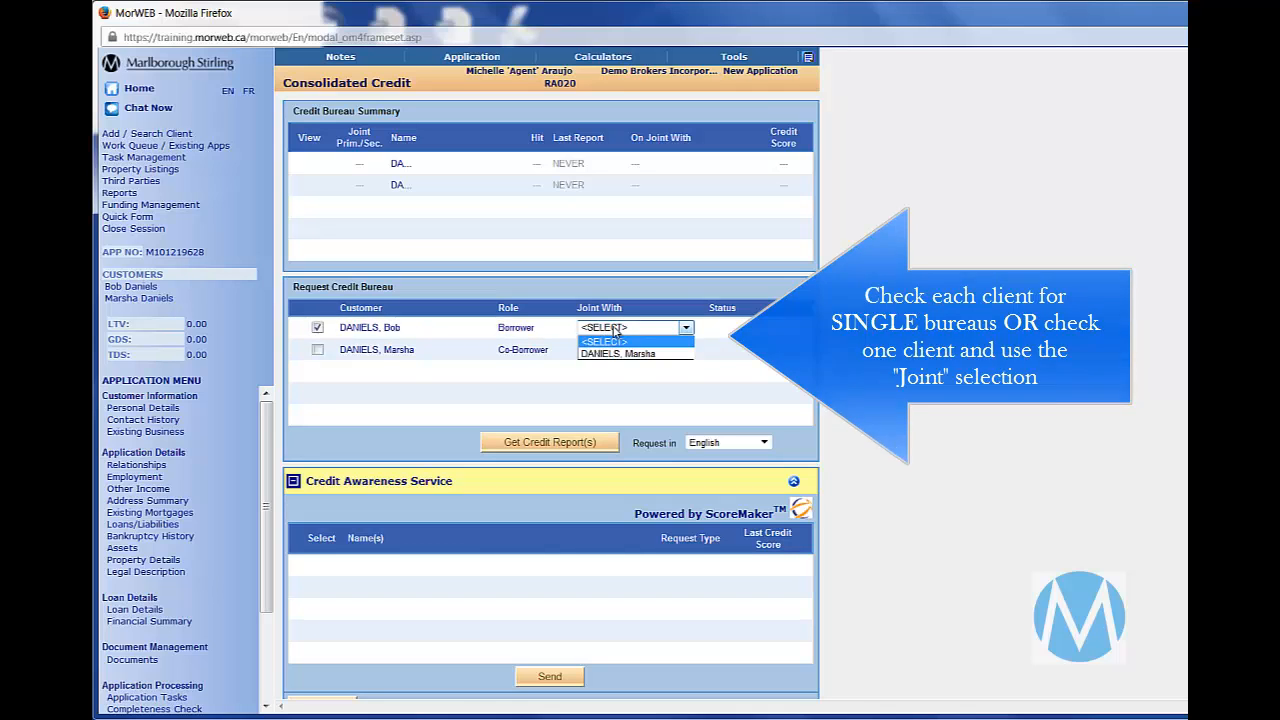
click(610, 350)
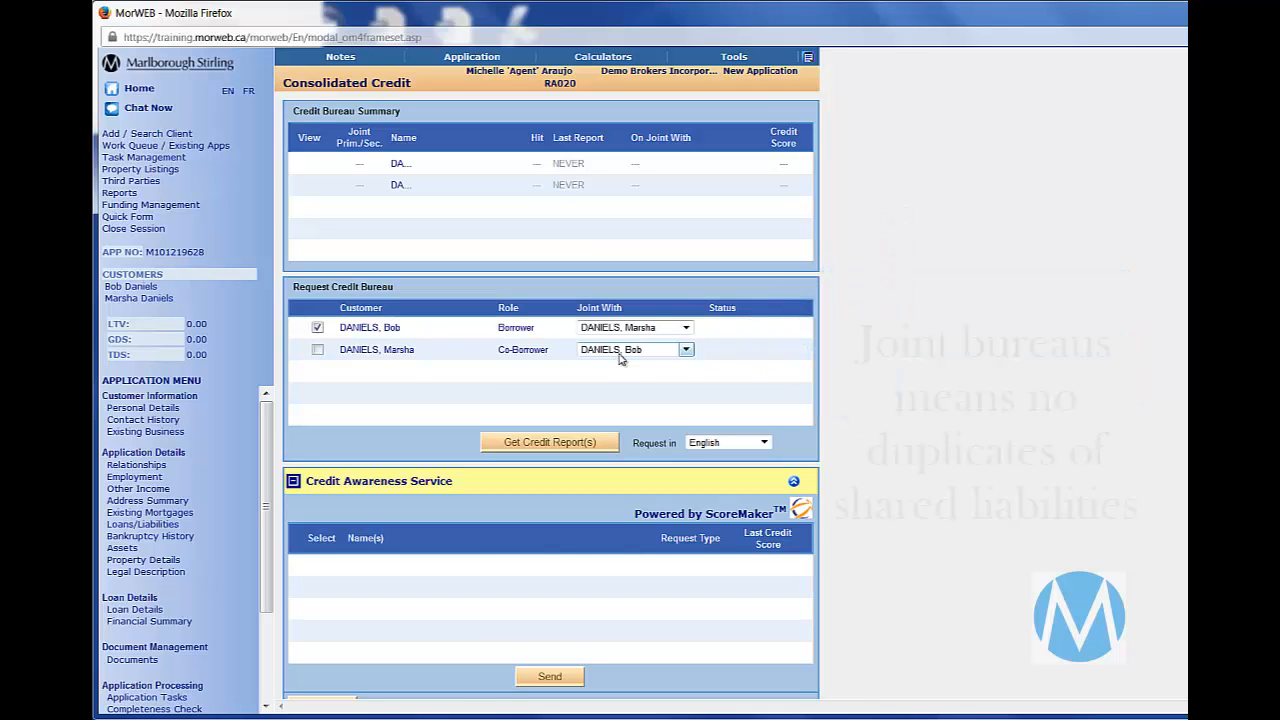
click(560, 443)
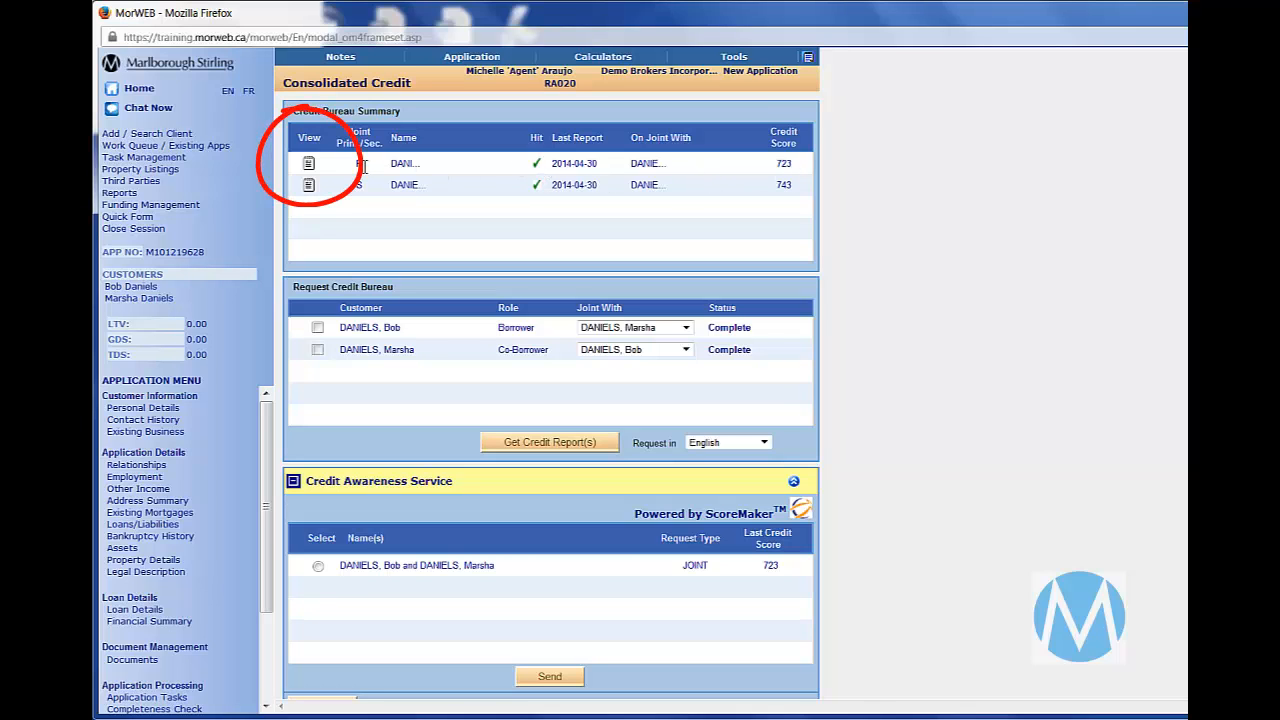
- Open the primary borrower's credit report in a maximized window and examine its summary, public records and member trades
click(317, 169)
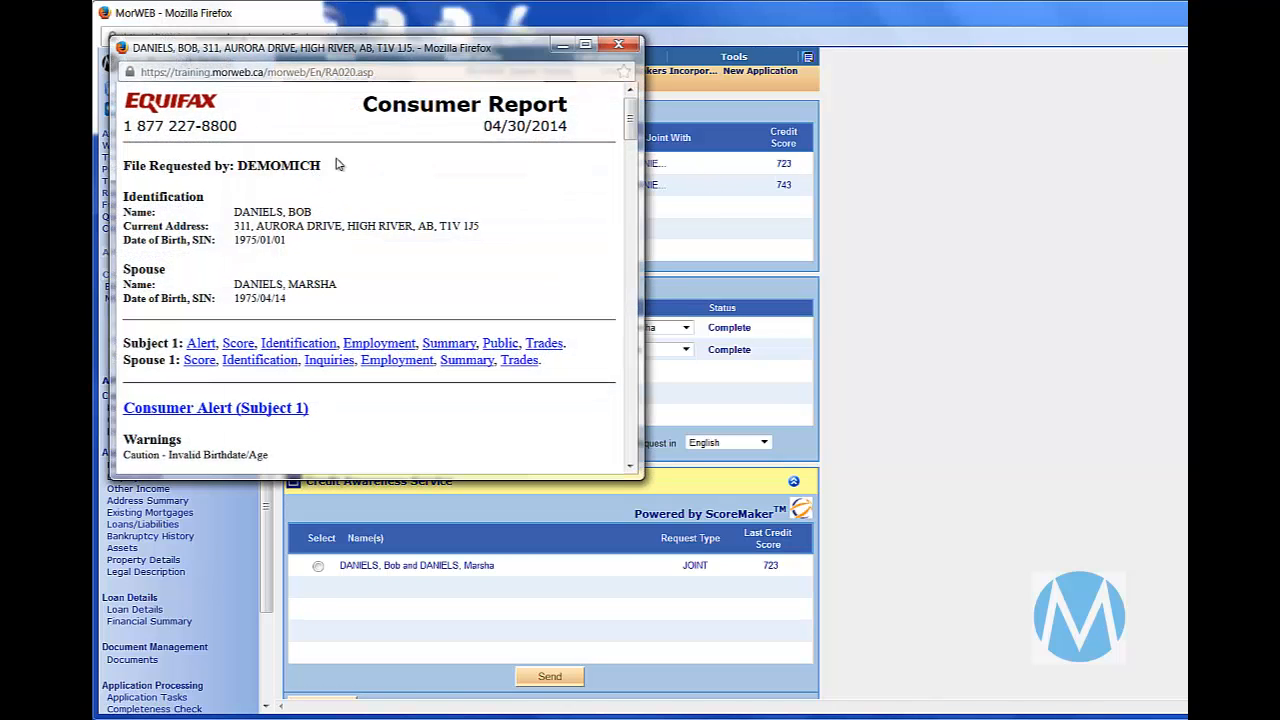
click(585, 44)
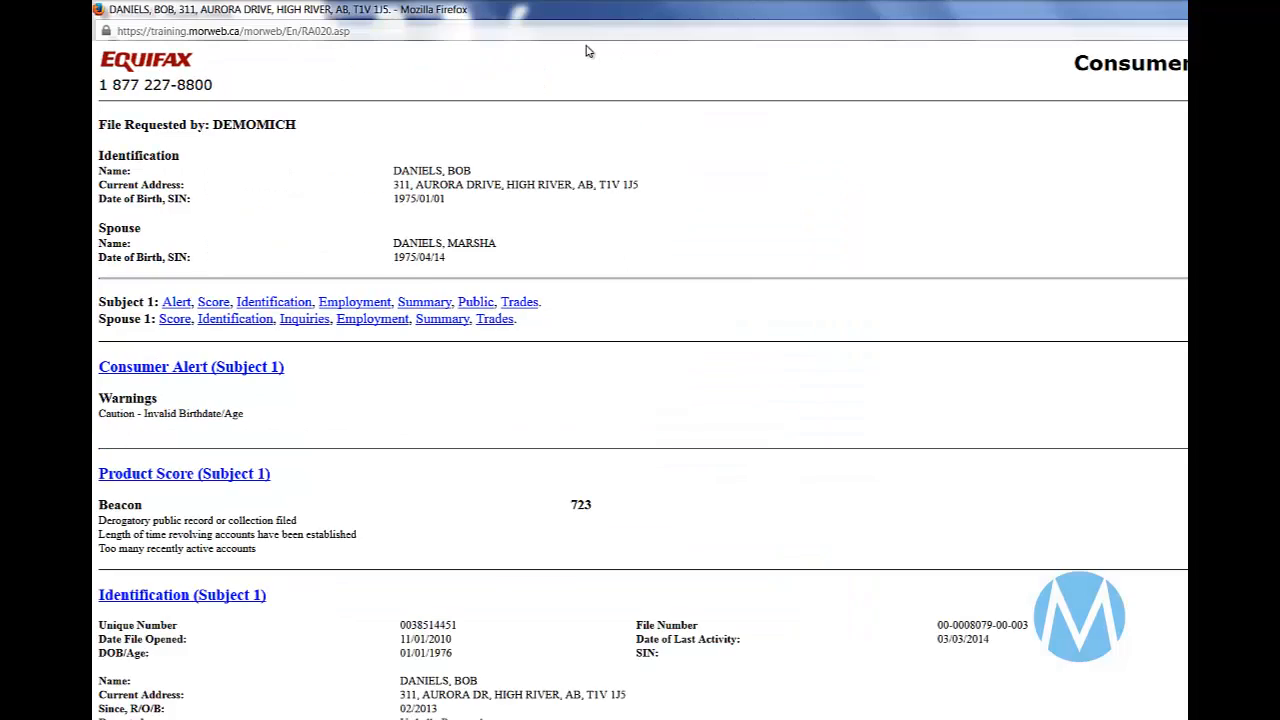
scroll(640, 384, down, 10)
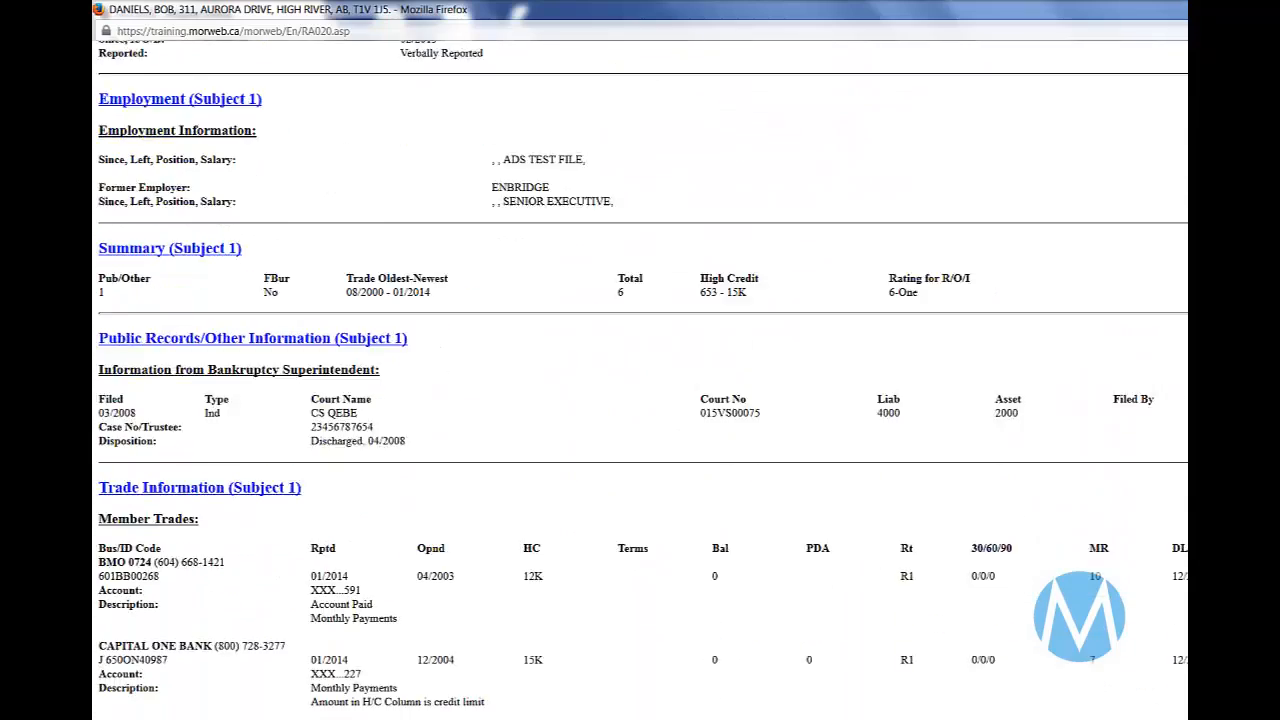
scroll(640, 384, down, 2)
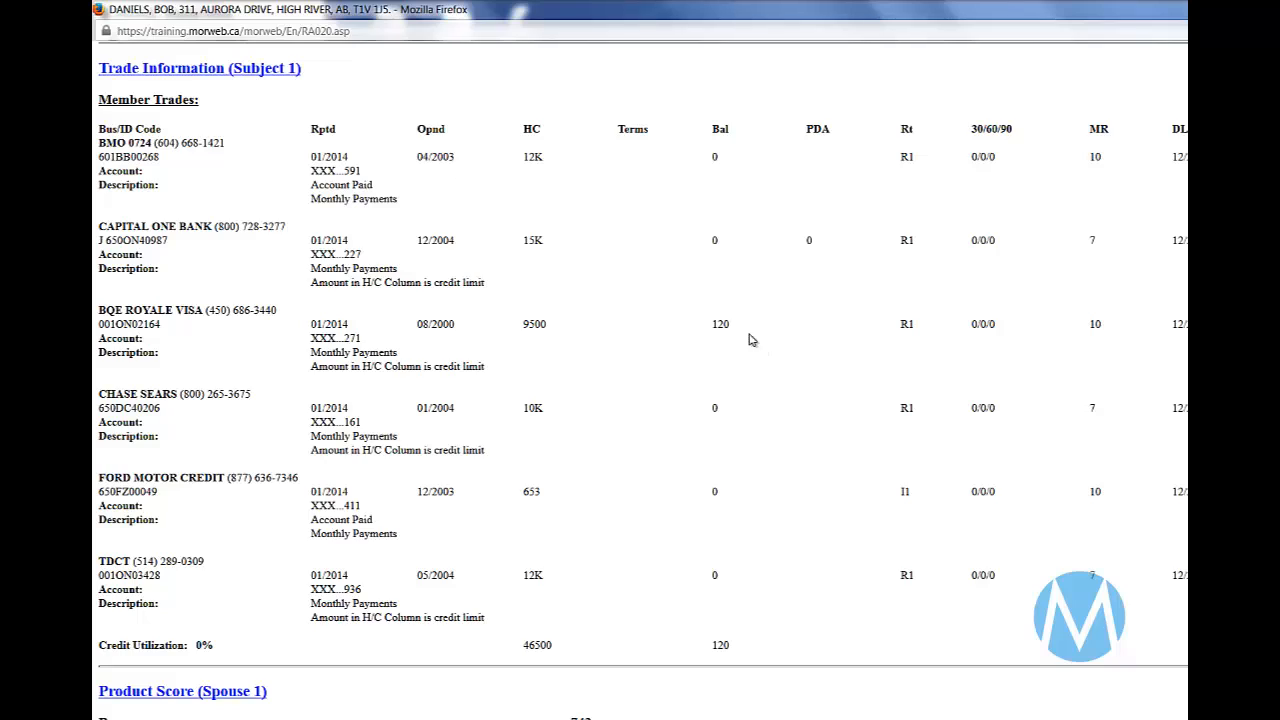
- Examine the remaining trade balances and the spouse's score, employment, summary and trades, and return to the application's relationships
double_click(720, 324)
scroll(720, 324, down, 7)
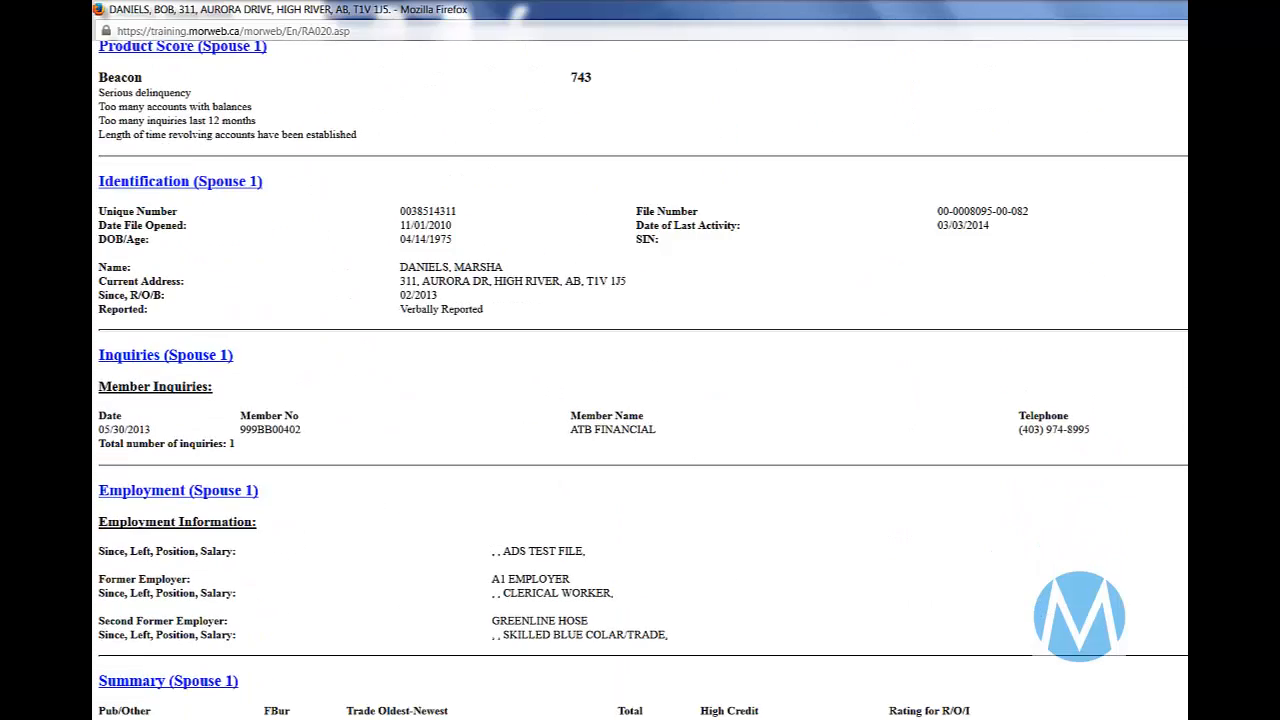
scroll(640, 384, down, 5)
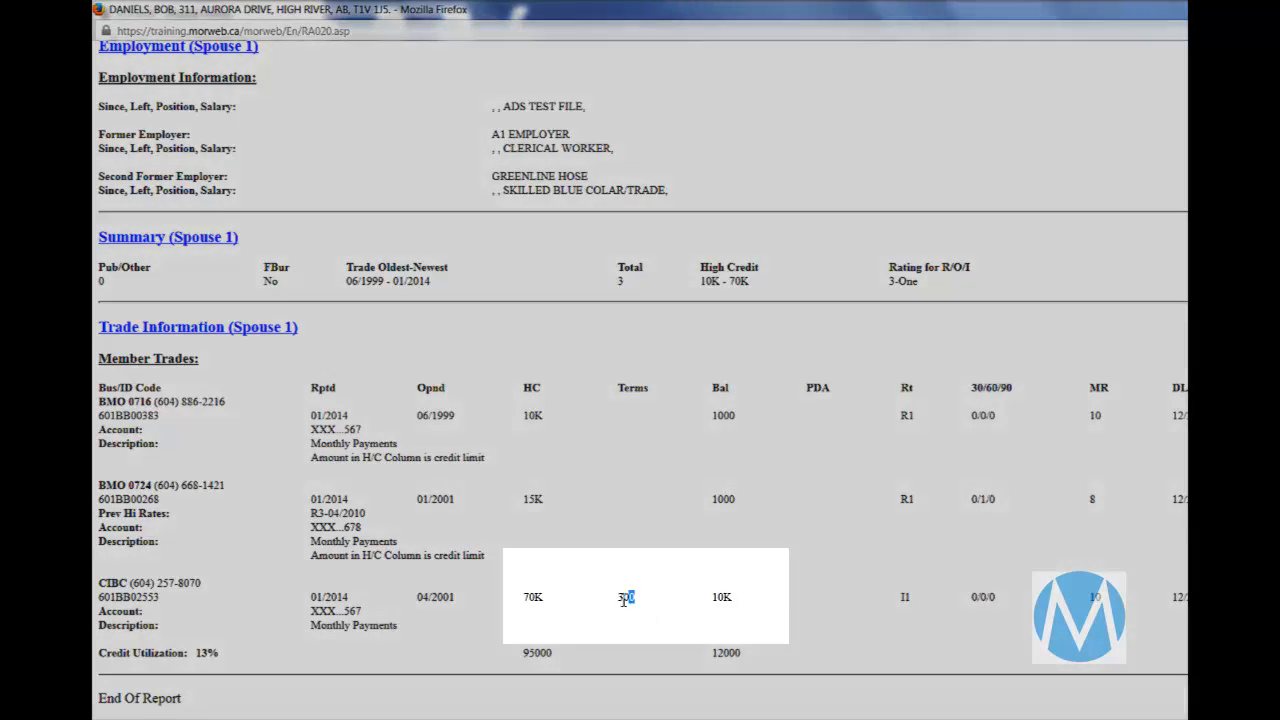
double_click(625, 598)
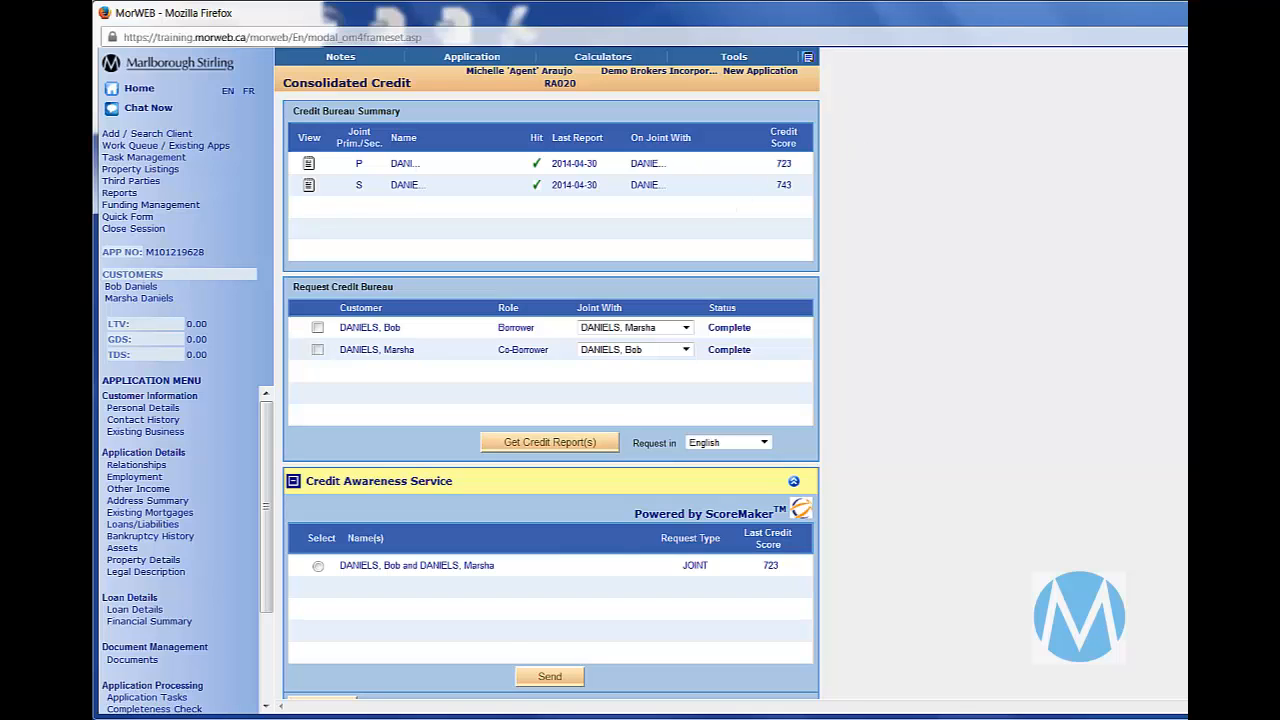
scroll(550, 380, down, 1)
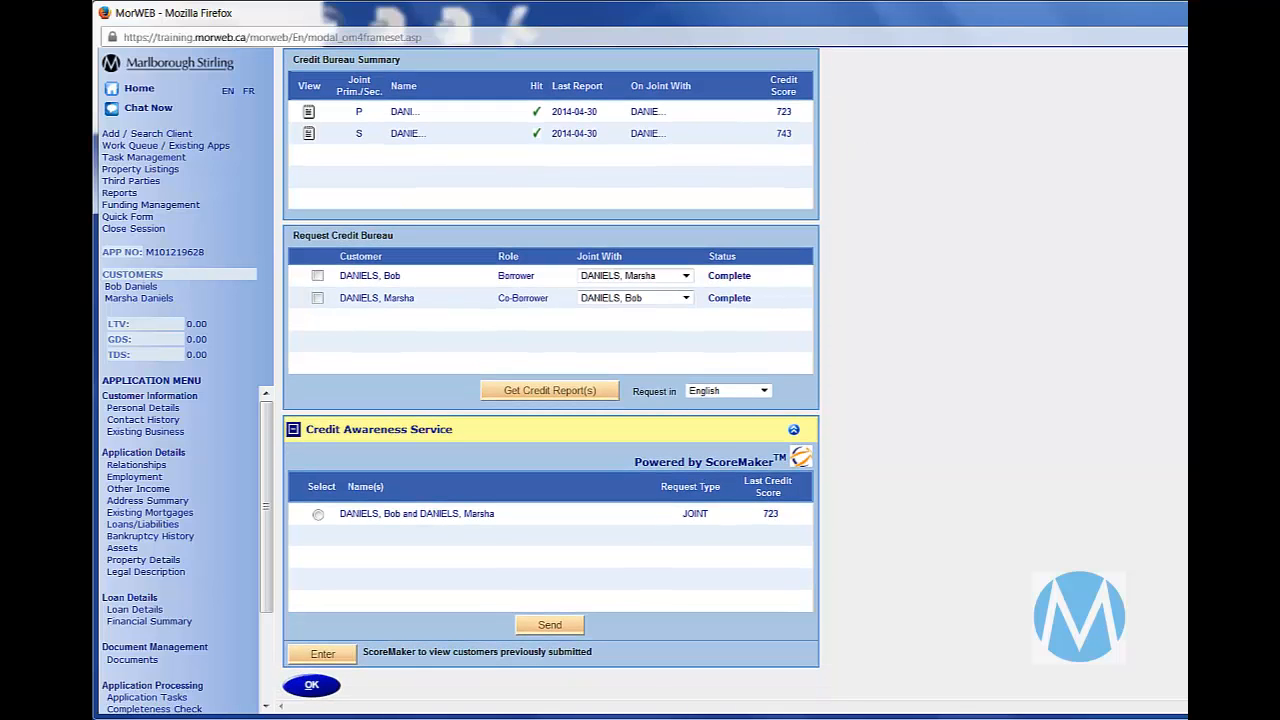
click(313, 688)
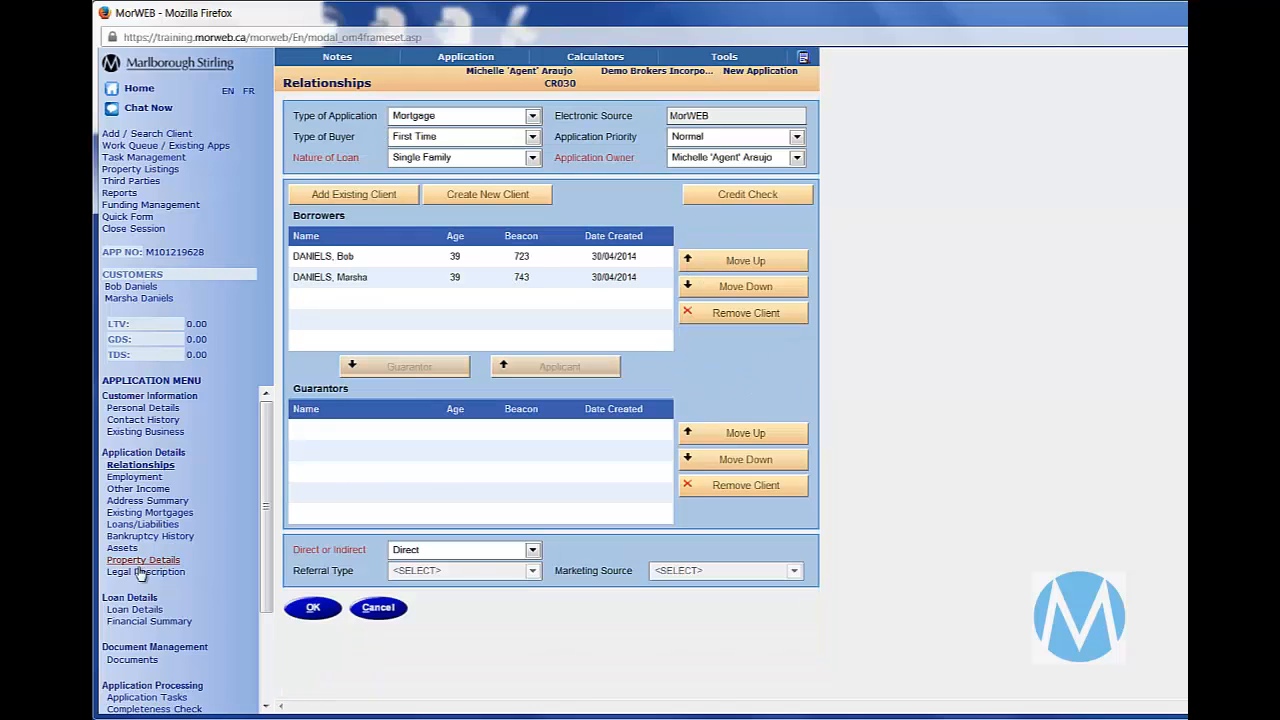
- Move the co-borrower above the primary borrower in the borrowers list
click(397, 287)
click(698, 264)
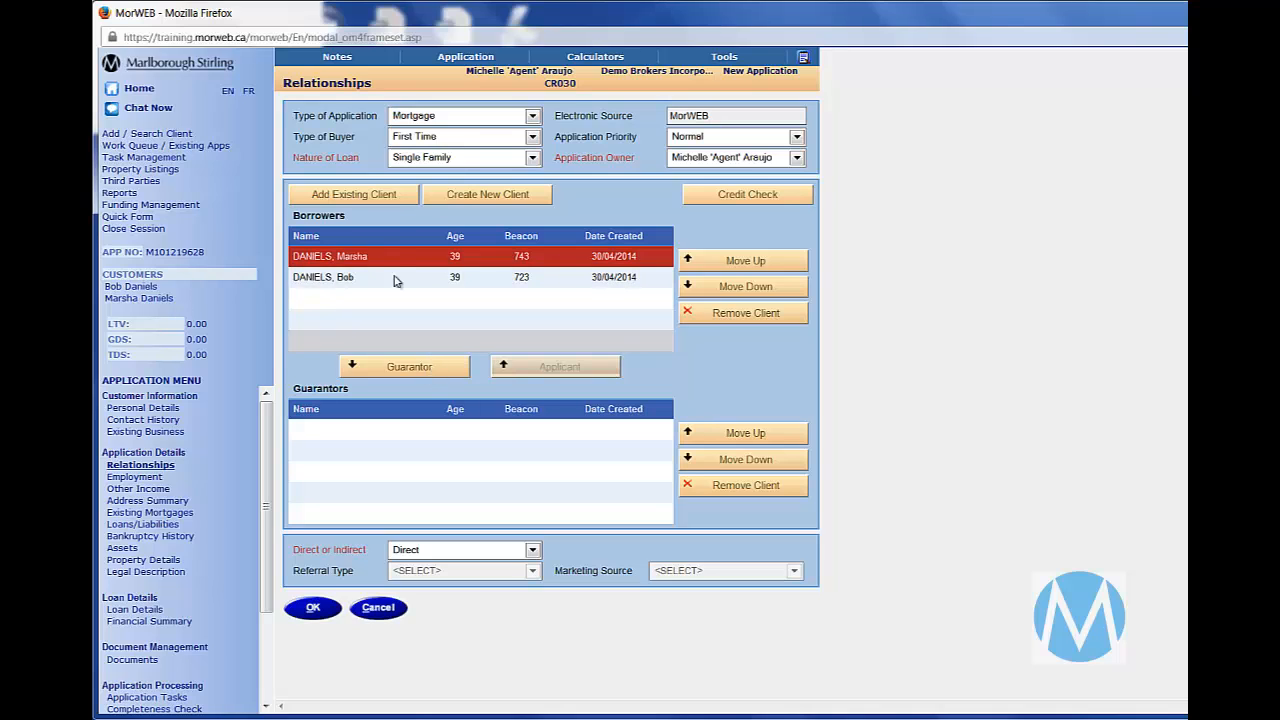
- Search existing clients by a partial last name with a wildcard and add a matching client to the borrowers
click(398, 203)
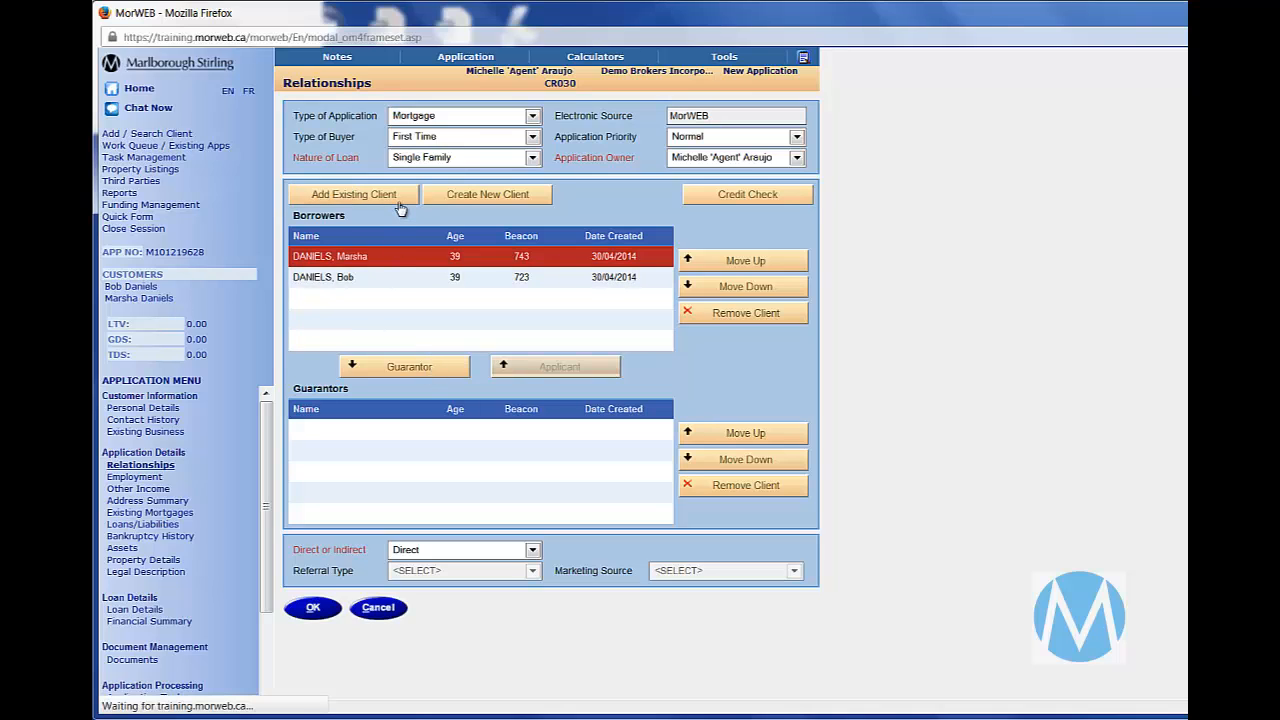
text(ball*)
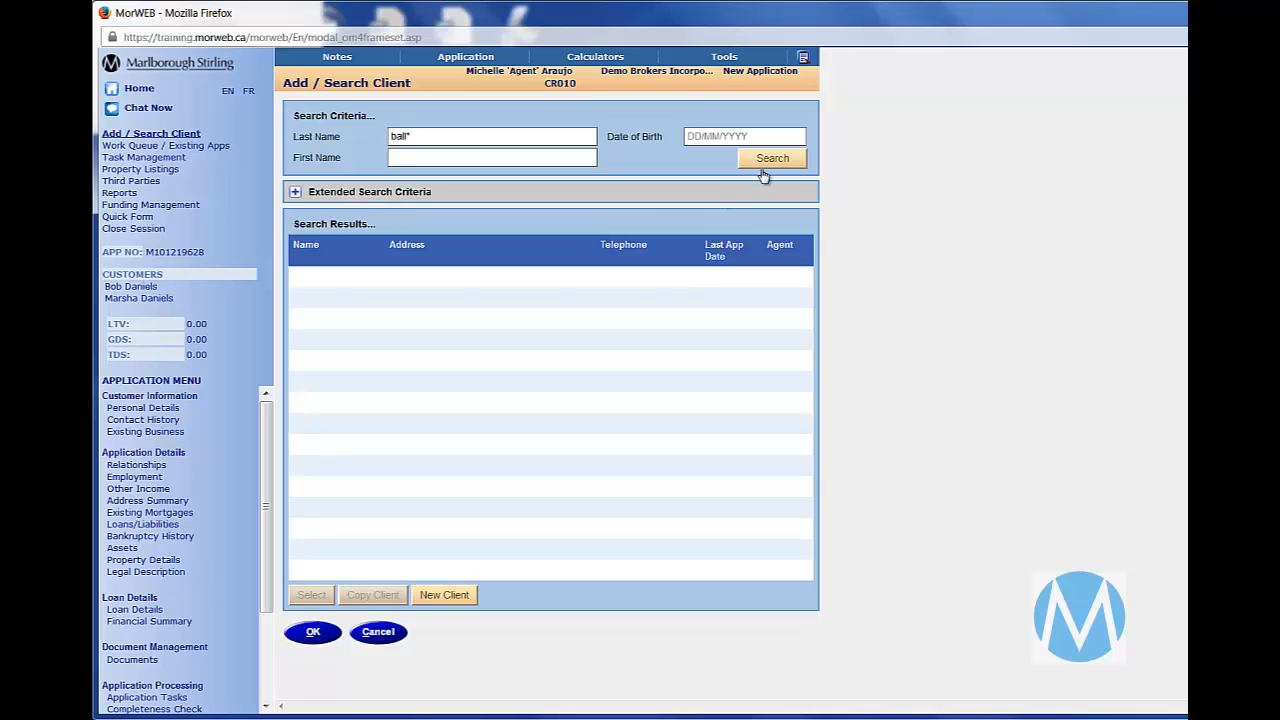
click(763, 165)
click(367, 340)
click(313, 632)
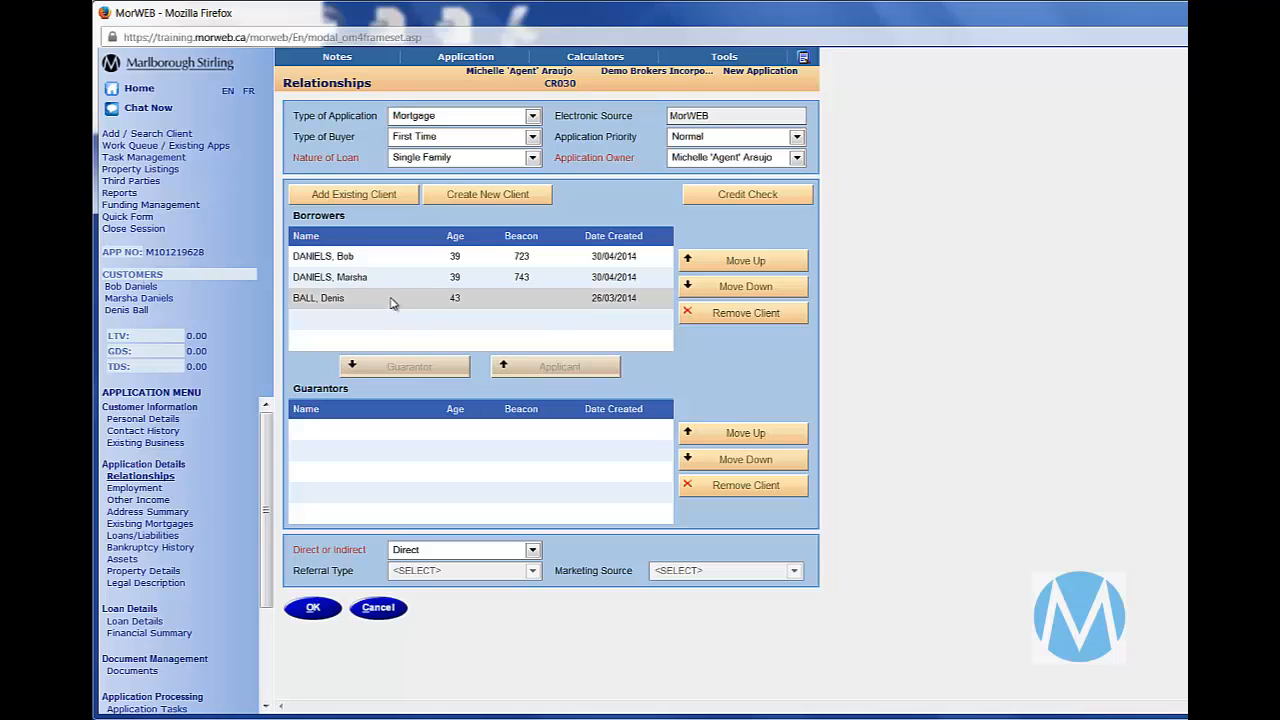
- Make the added third client a guarantor and remove that client from the deal
click(395, 299)
click(401, 369)
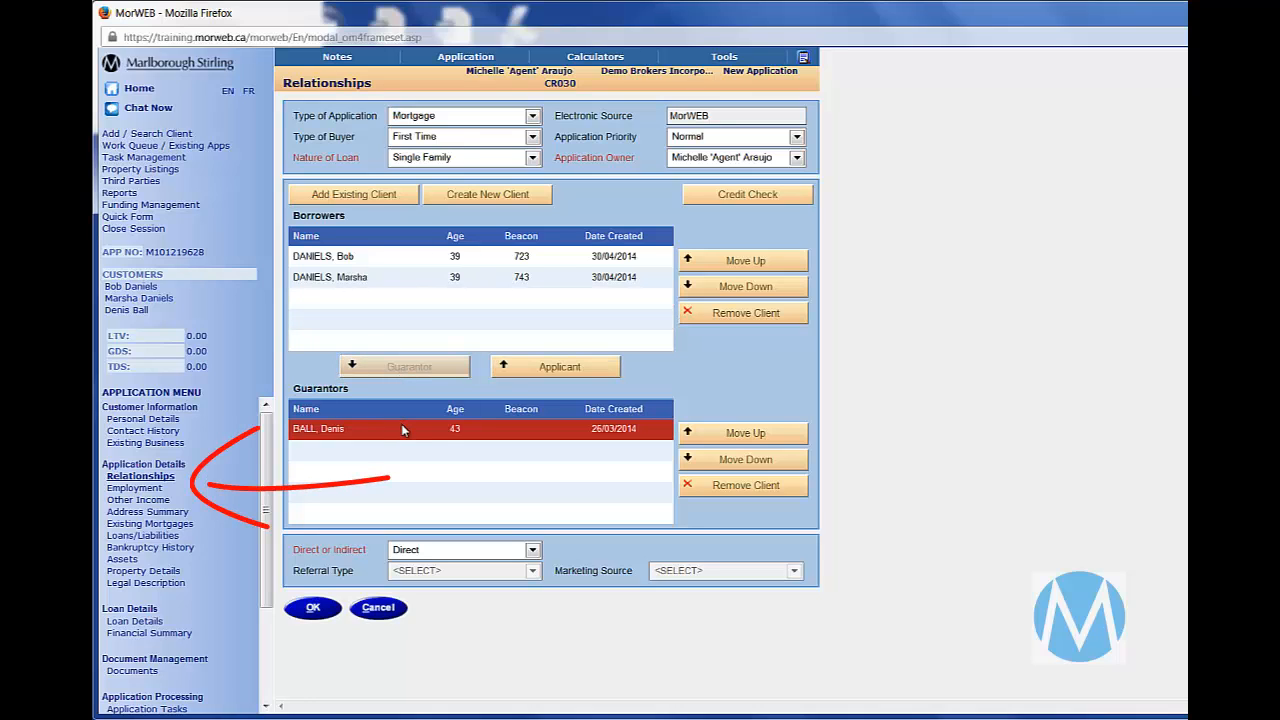
click(706, 486)
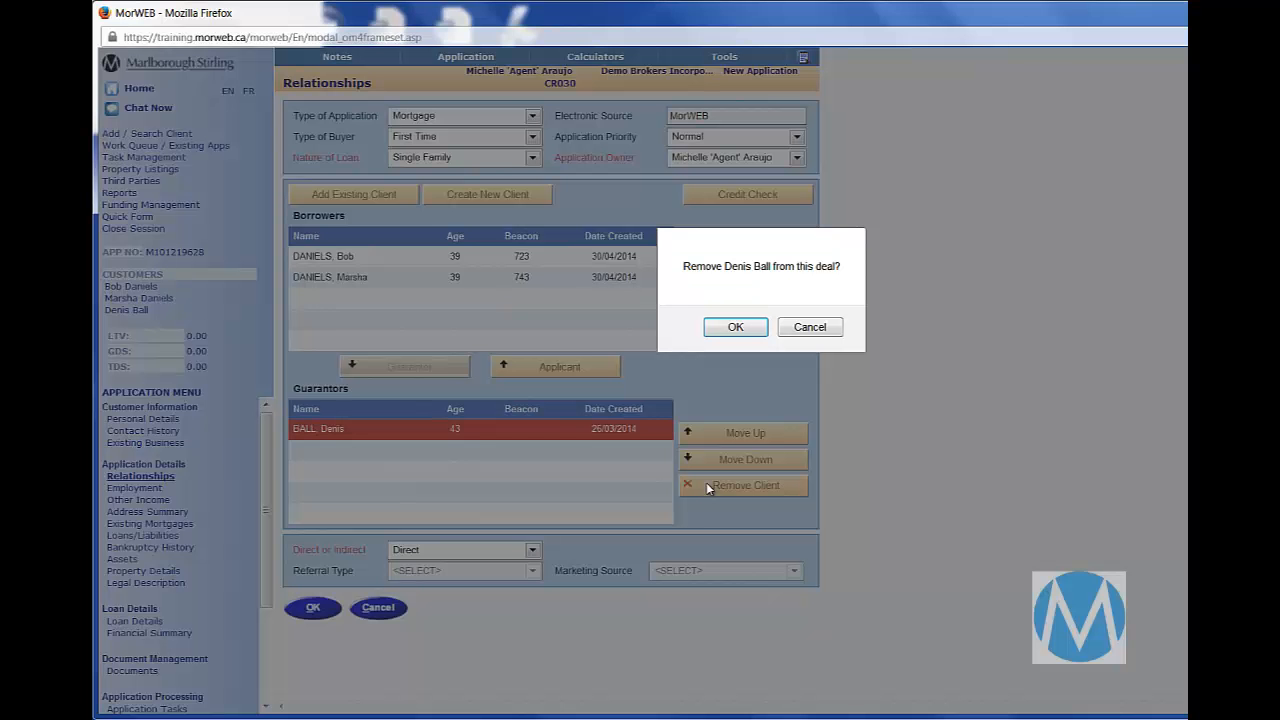
click(735, 327)
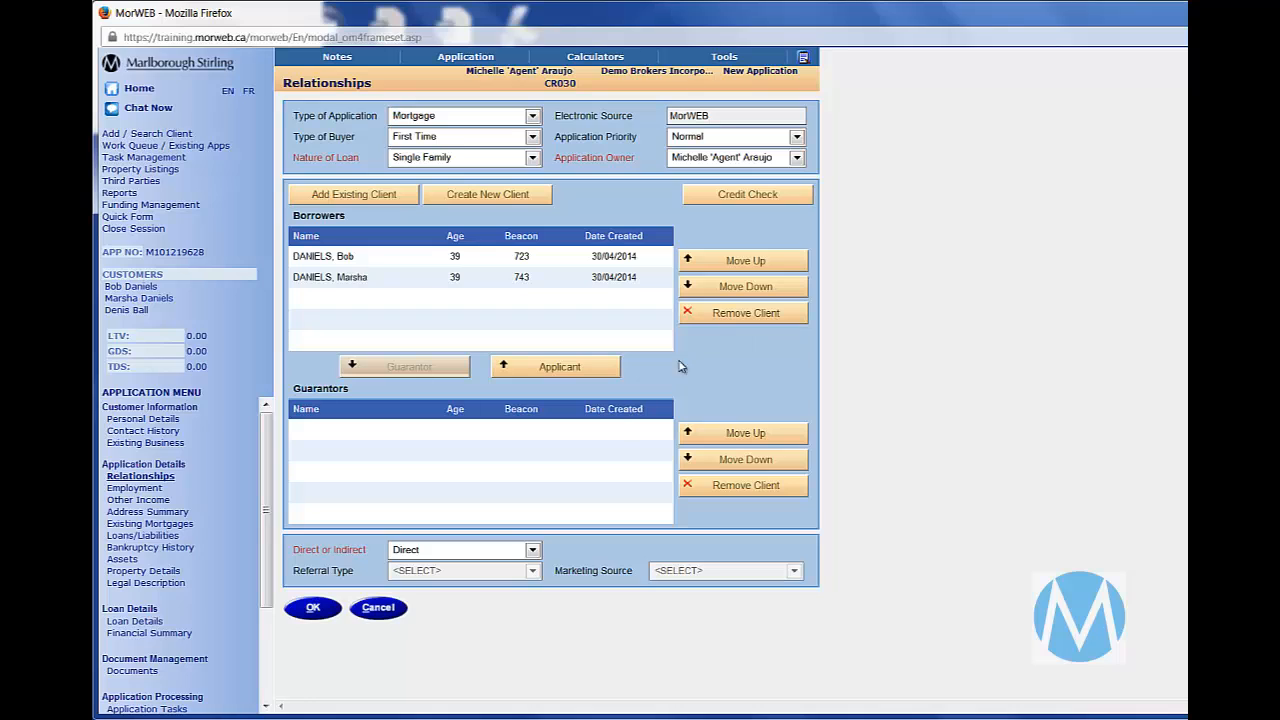
- Set the application to Referred with Legal Representative as the referral type, and review the marketing source options
click(533, 553)
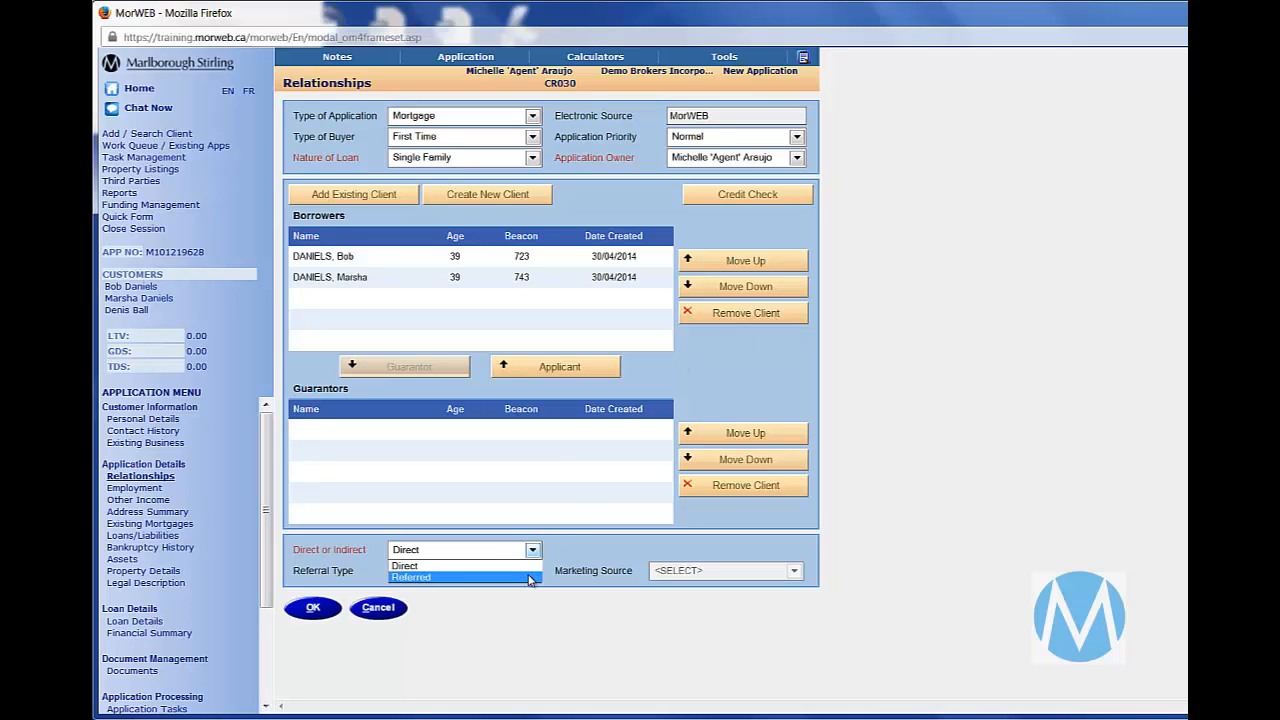
click(531, 577)
scroll(550, 450, down, 3)
click(532, 432)
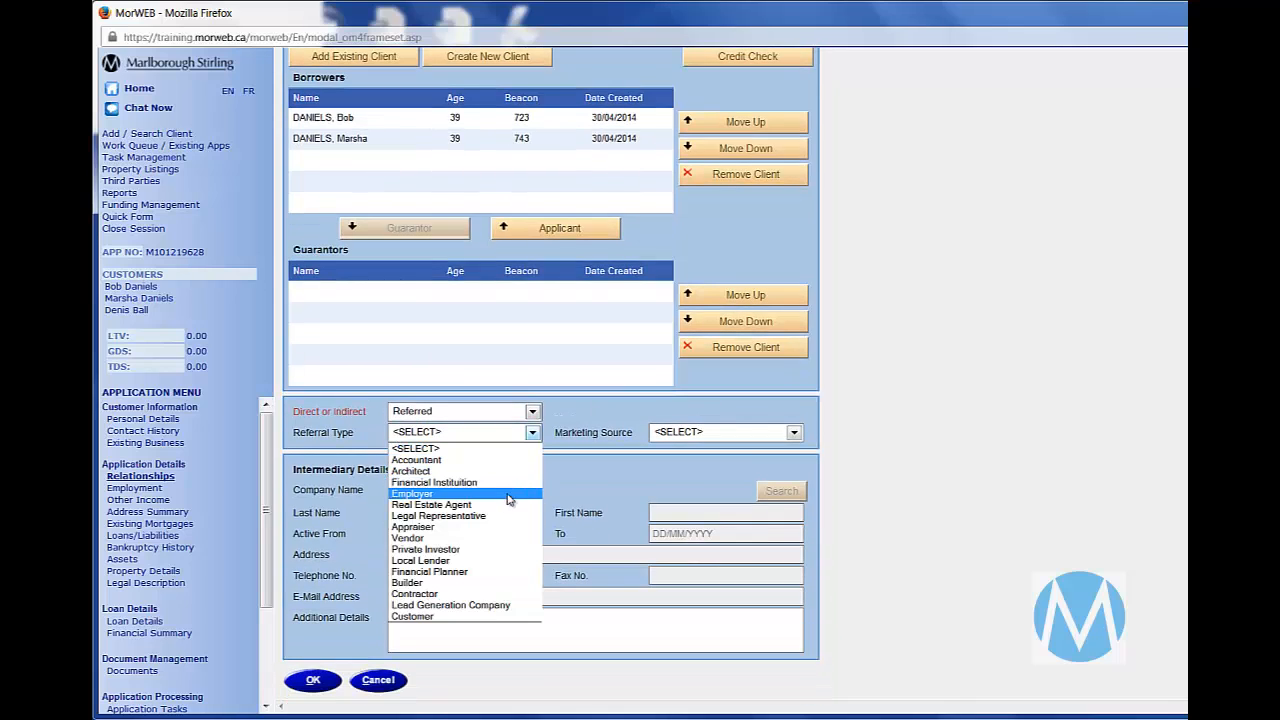
click(508, 516)
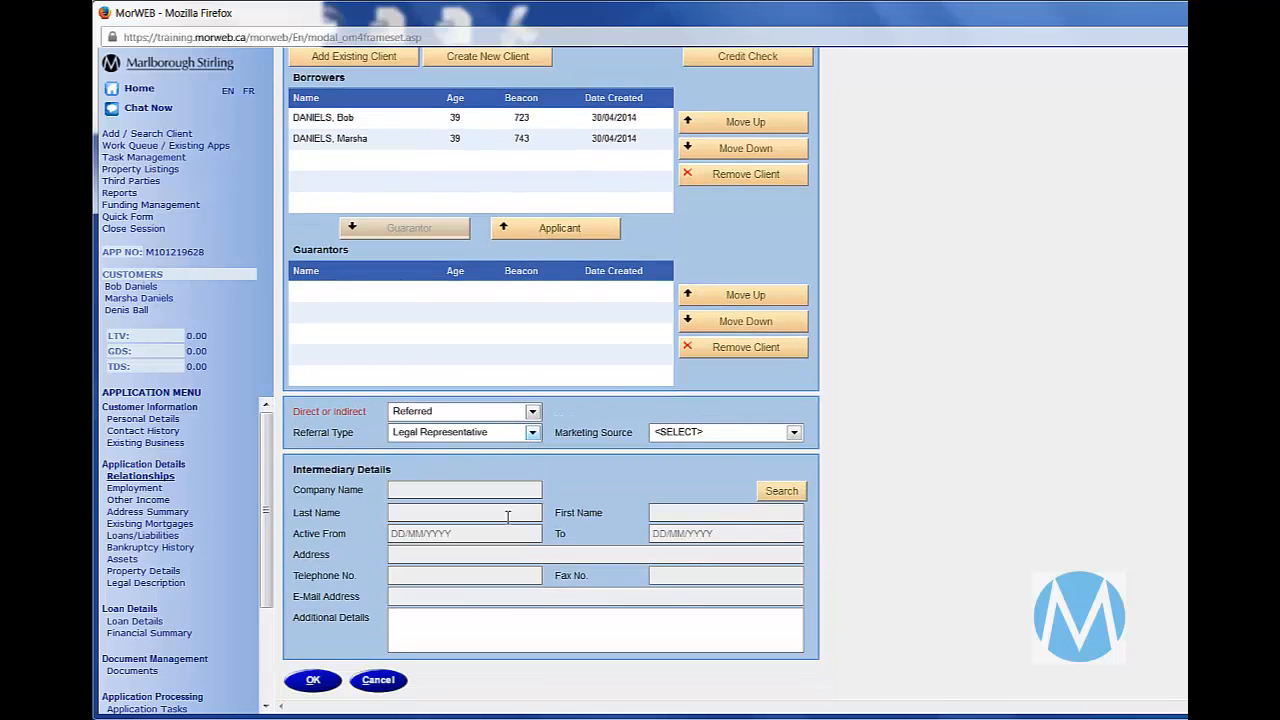
click(688, 436)
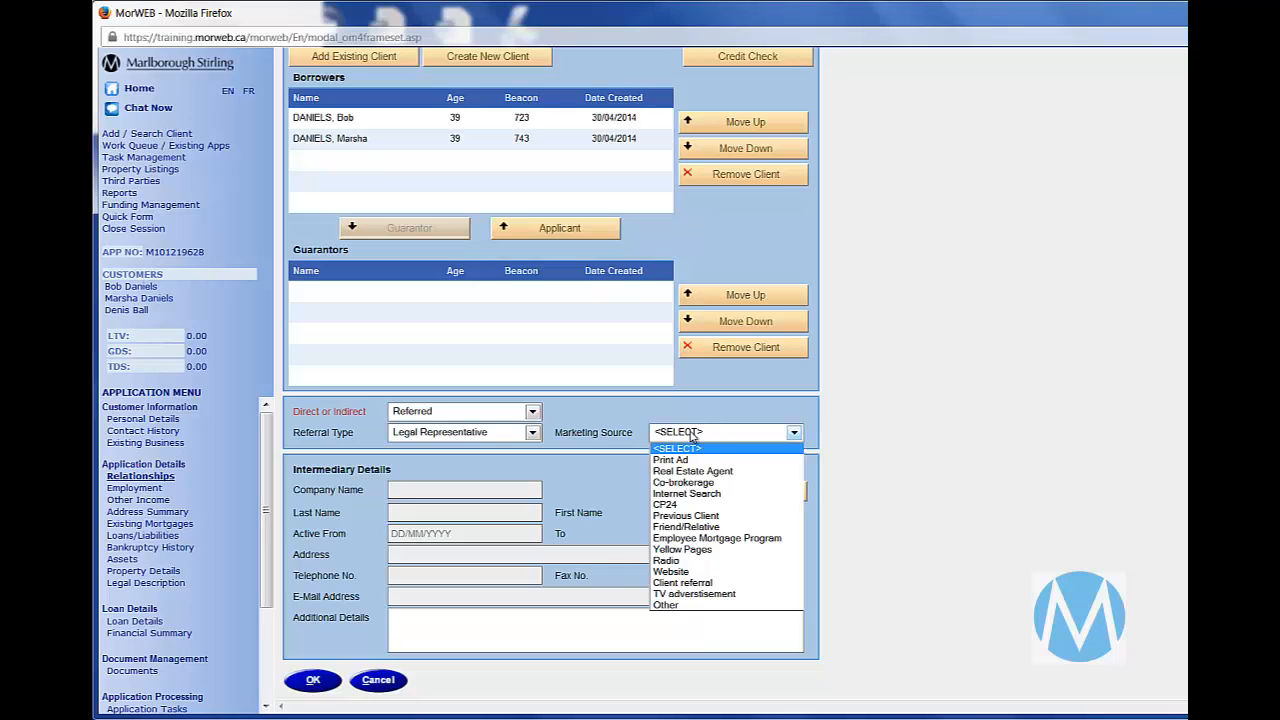
click(584, 492)
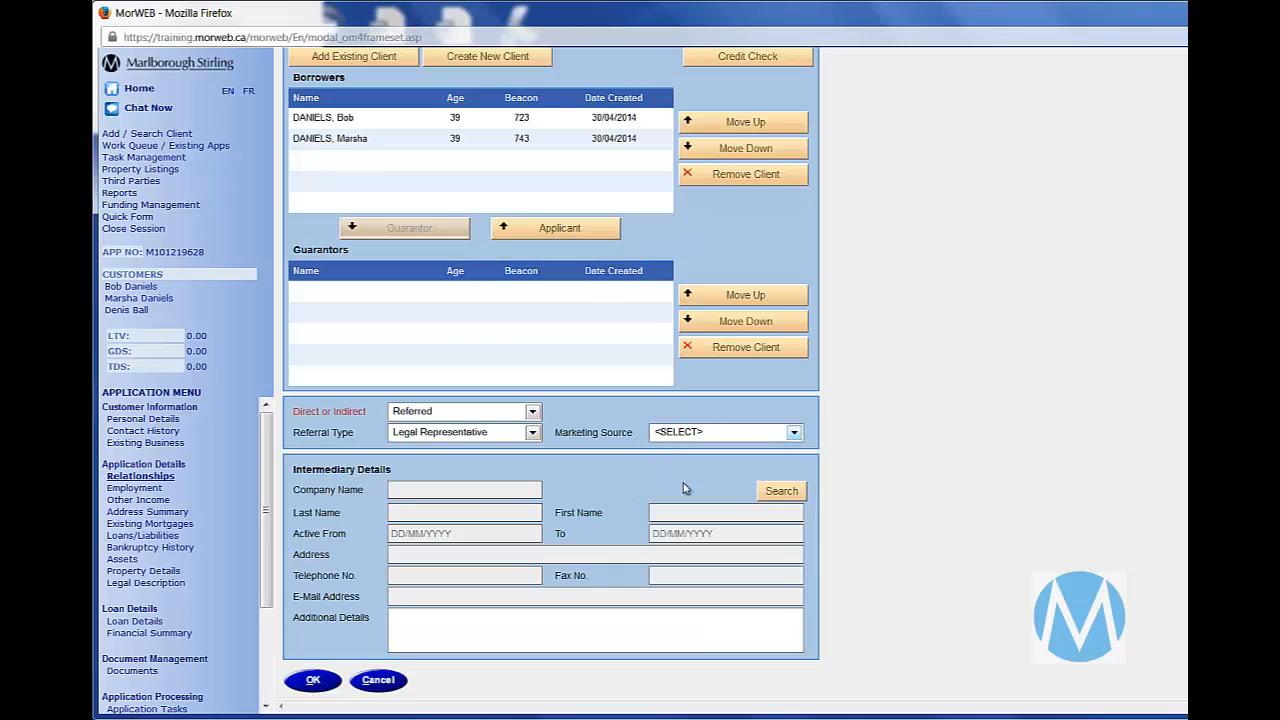
- Search all legal representatives using * for company and last name, and start a new directory entry with Shared access
click(779, 492)
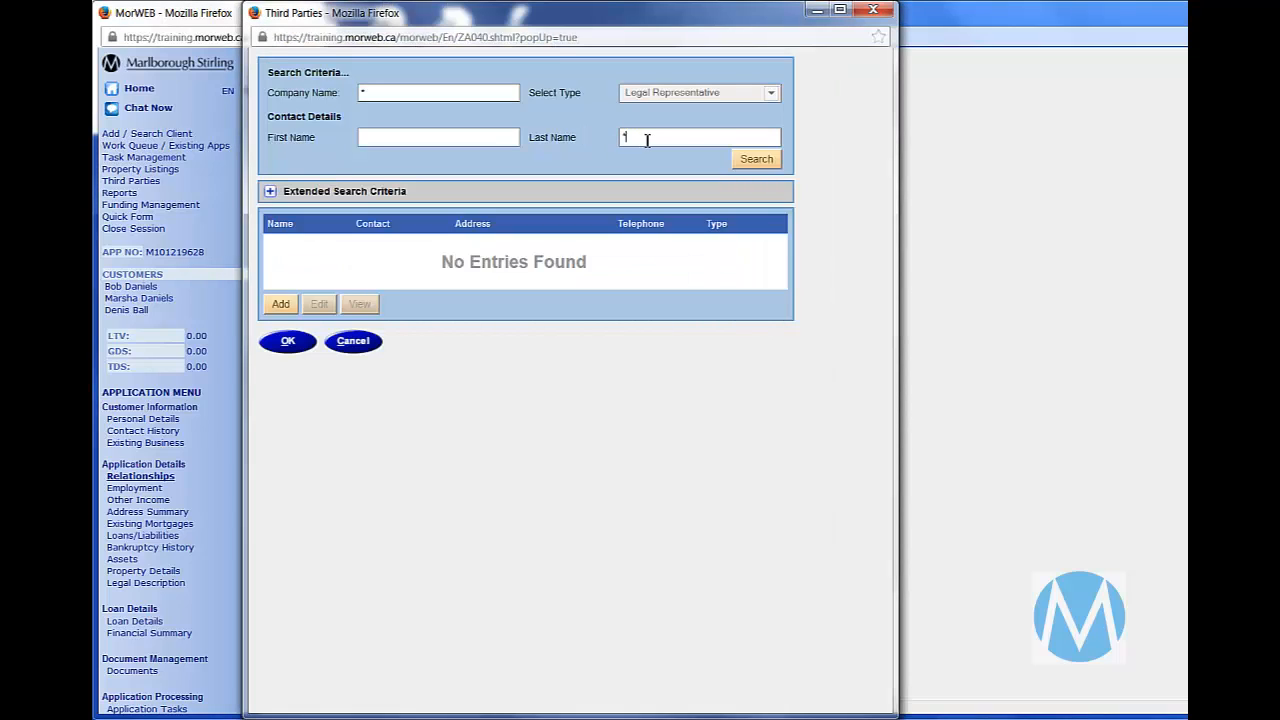
click(757, 159)
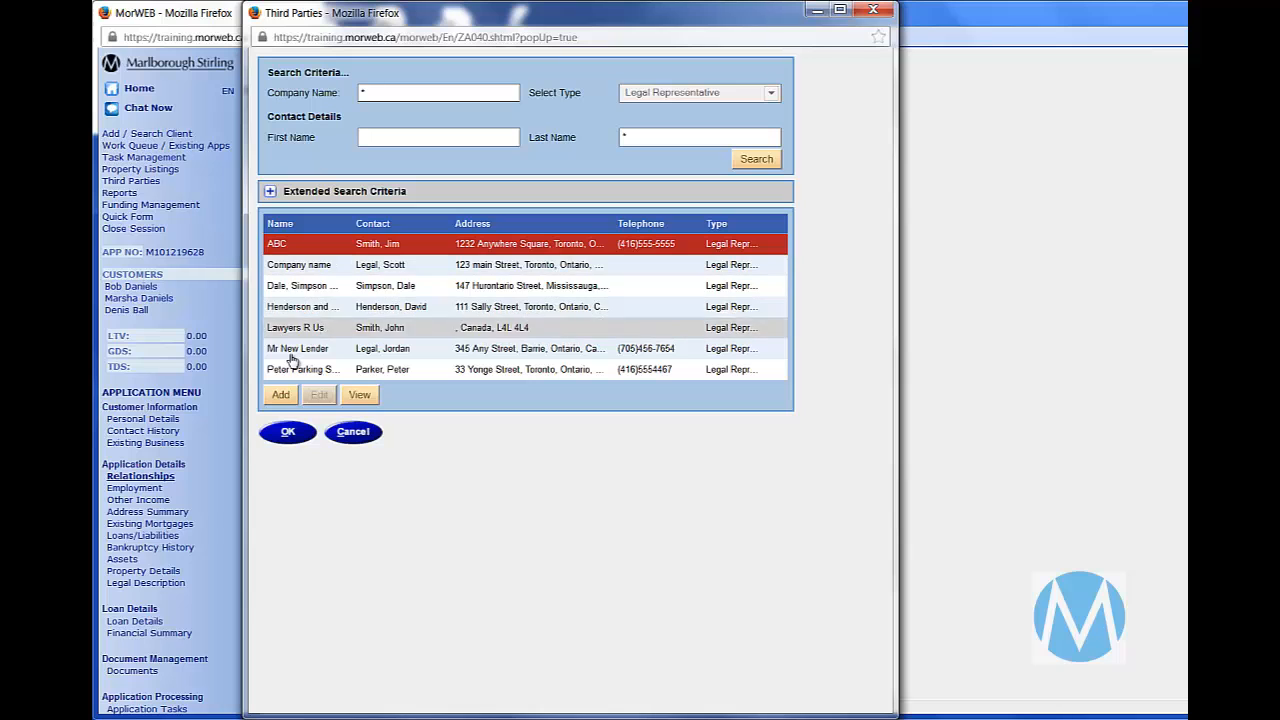
click(281, 395)
click(647, 398)
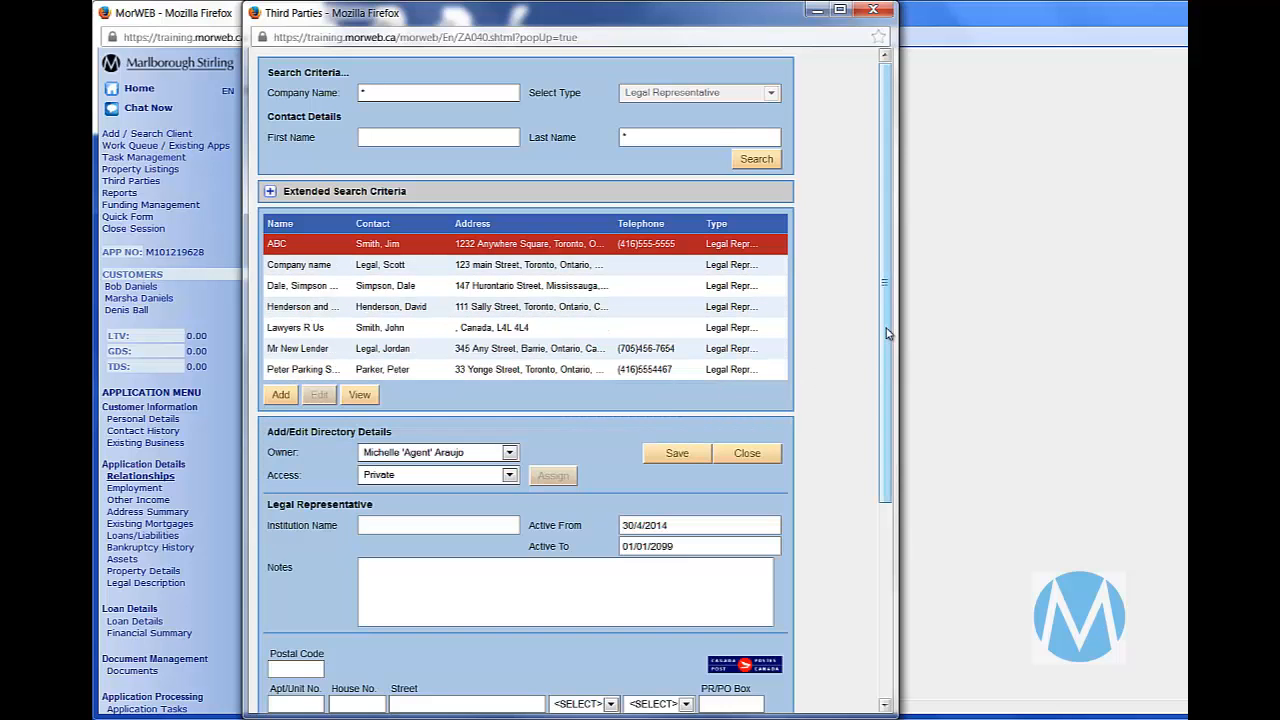
scroll(600, 360, down, 5)
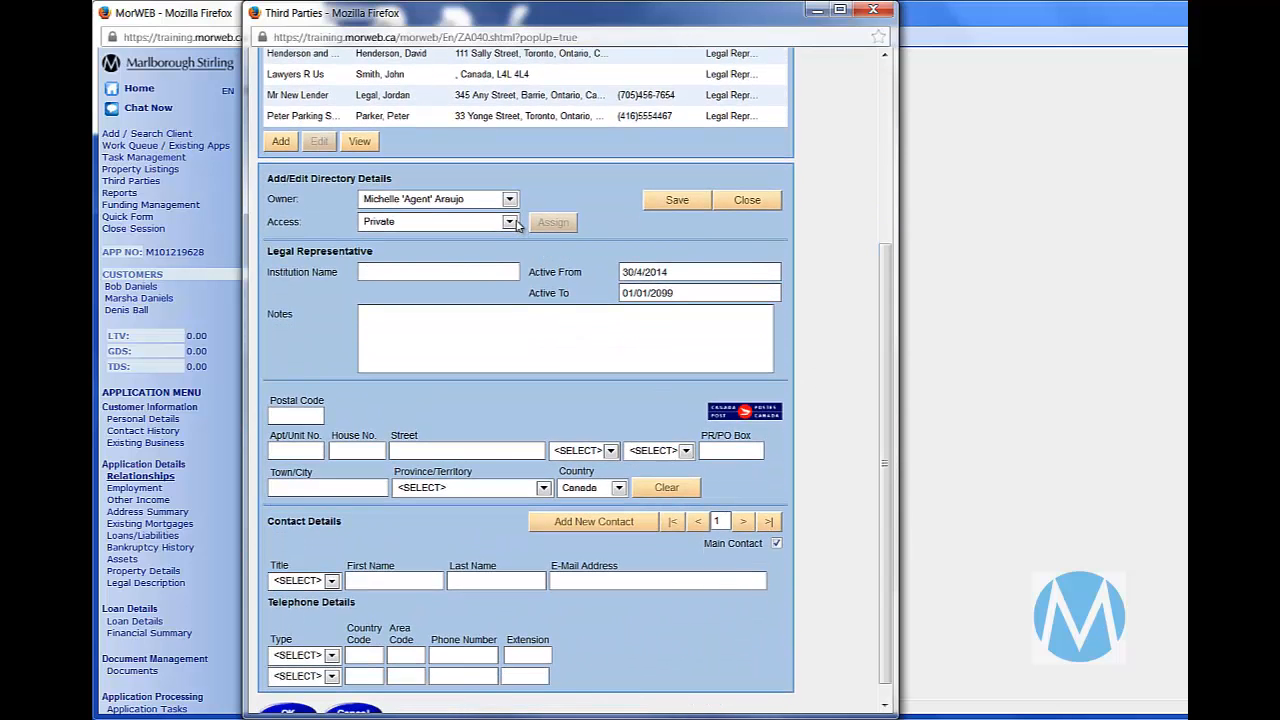
click(510, 222)
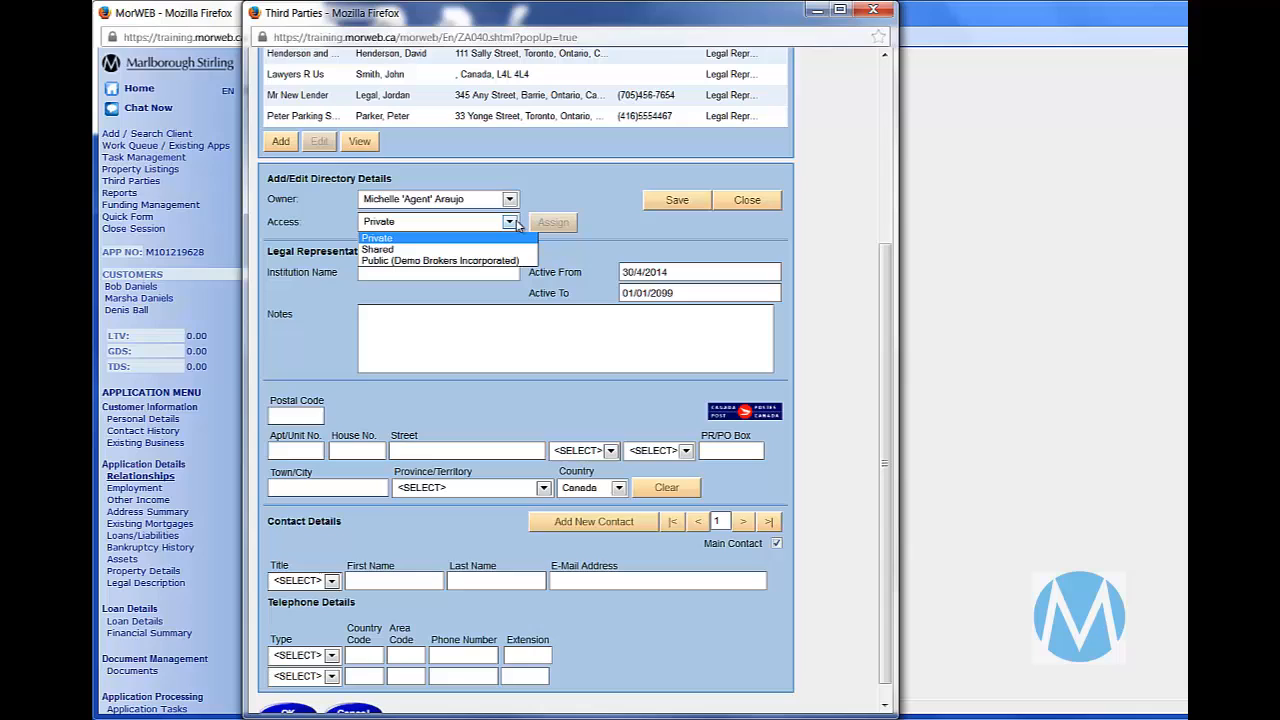
click(470, 249)
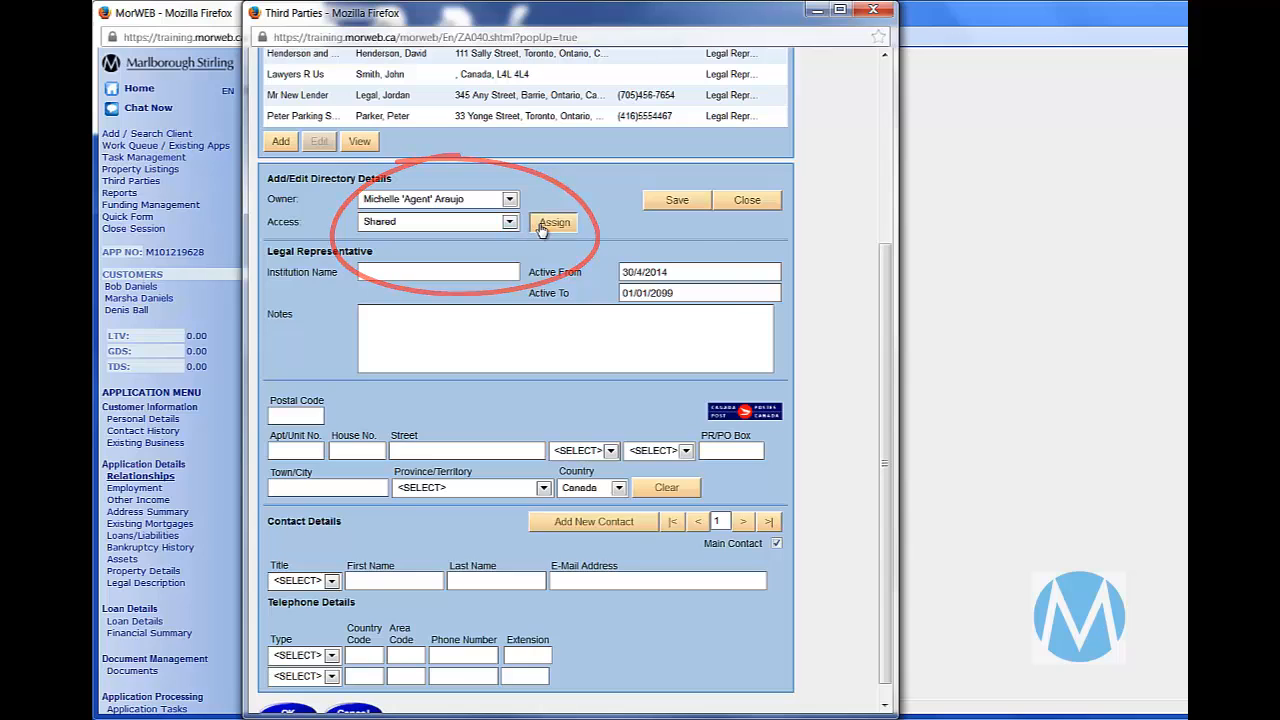
- Assign the shared third party to three brokers as exceptions to the default Denied Access, and confirm the assignment
click(552, 222)
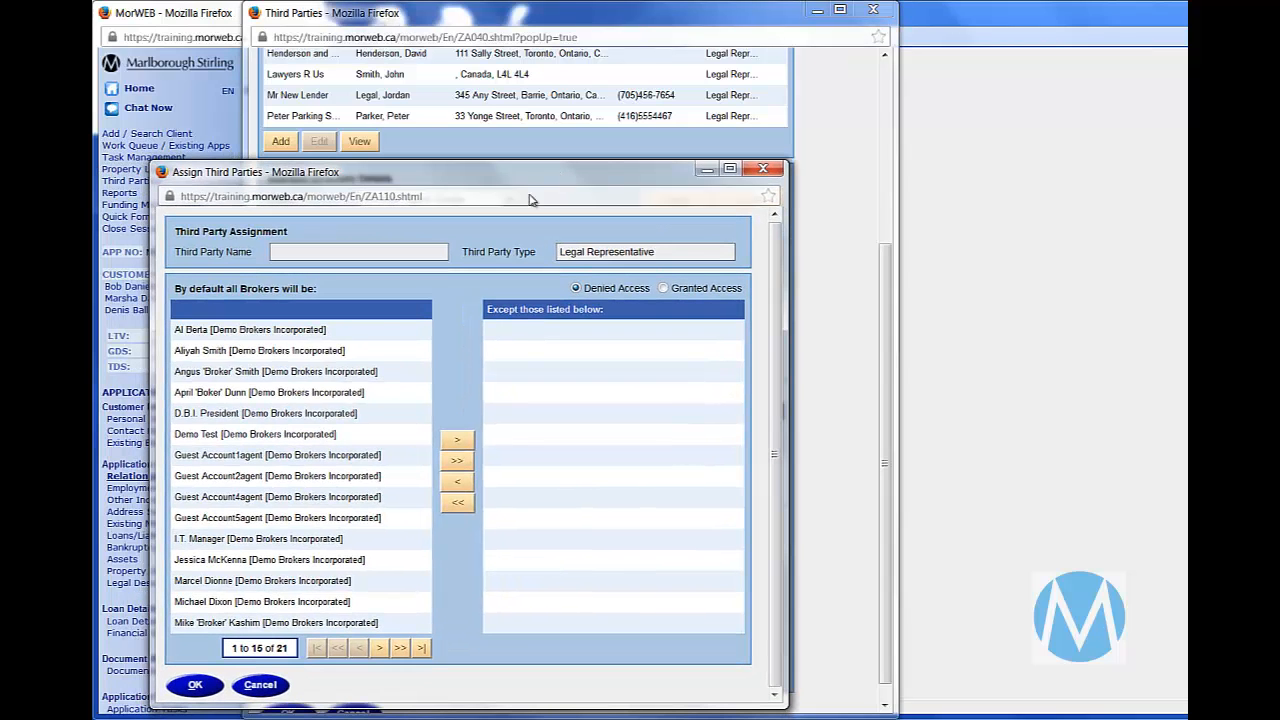
click(457, 440)
click(325, 582)
click(457, 440)
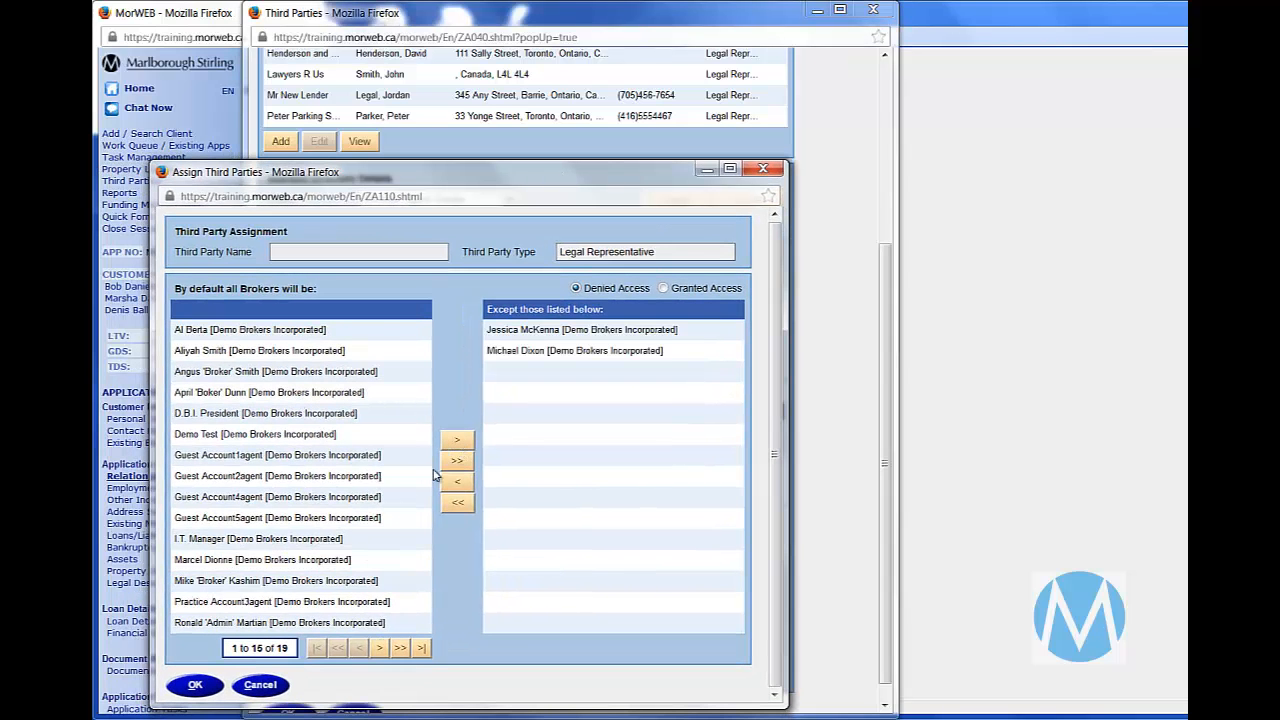
click(314, 581)
click(457, 440)
click(195, 684)
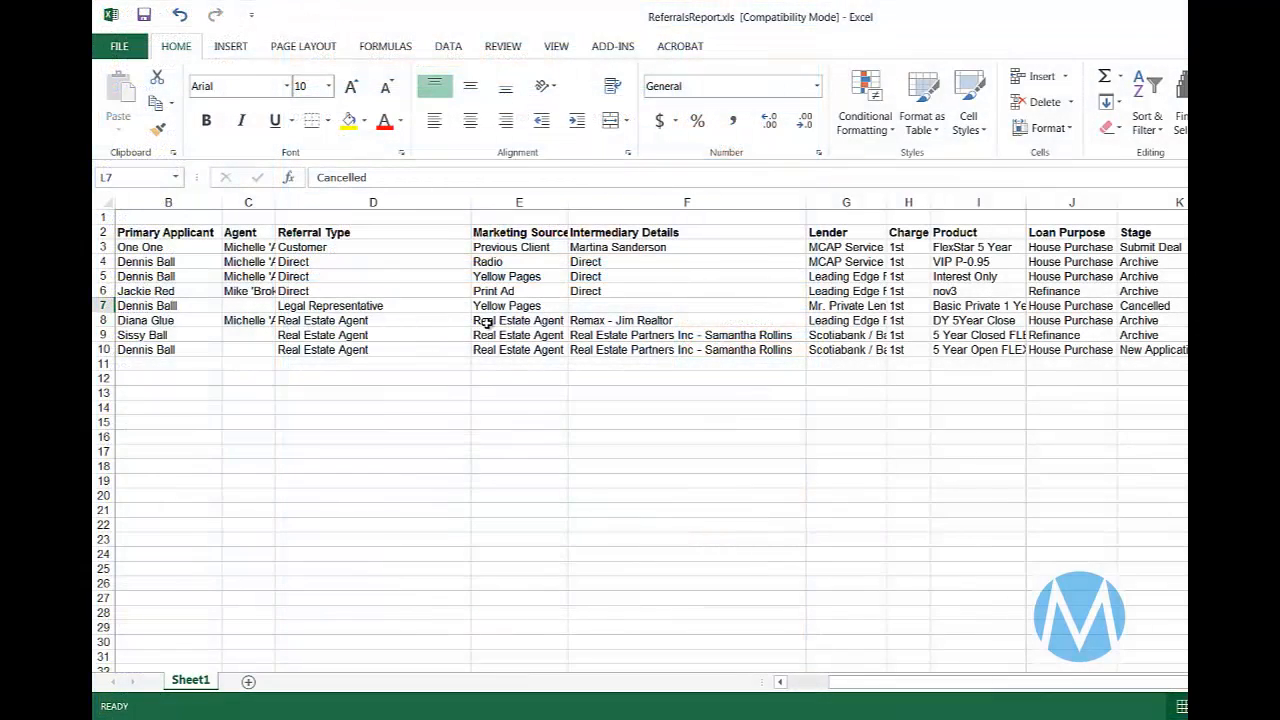
- Switch to ReferralsReport.xls in Excel and examine the Real Estate Agent referral in row 8 across its marketing, intermediary and lender columns
click(485, 324)
key(Right)
key(Right)
key(Right)
key(Right)
key(Right)
key(Right)
key(Right)
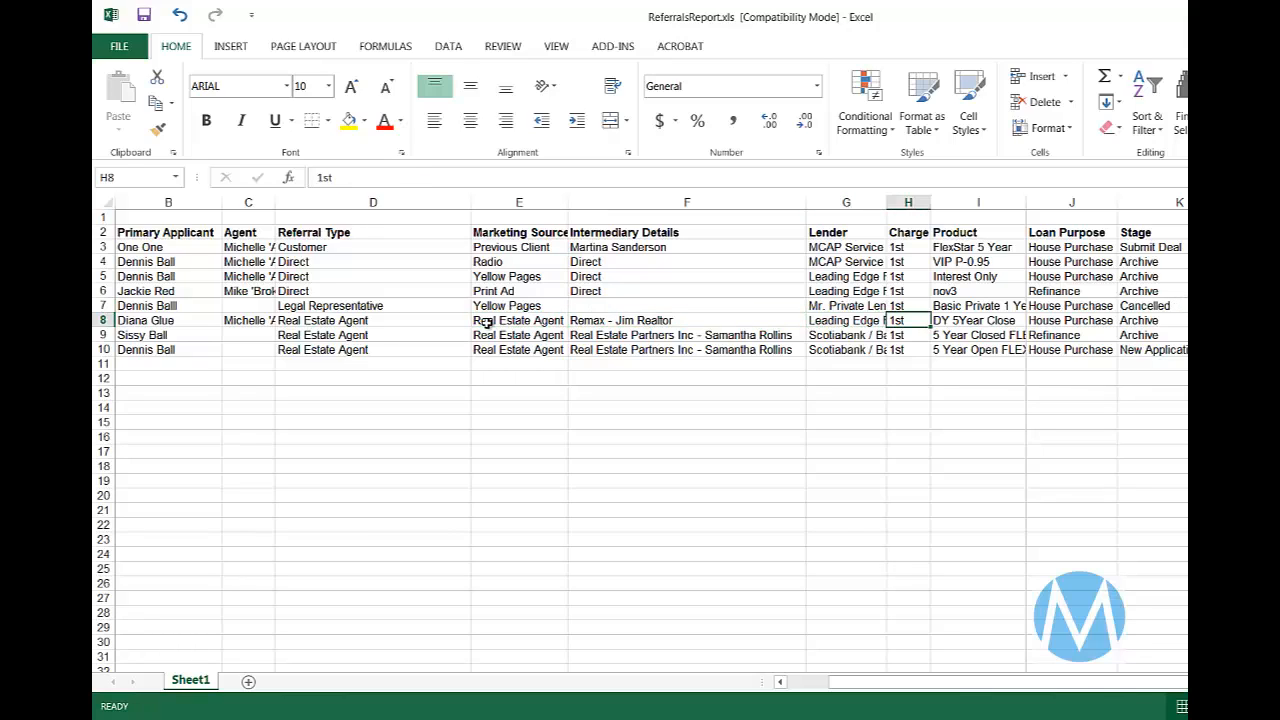